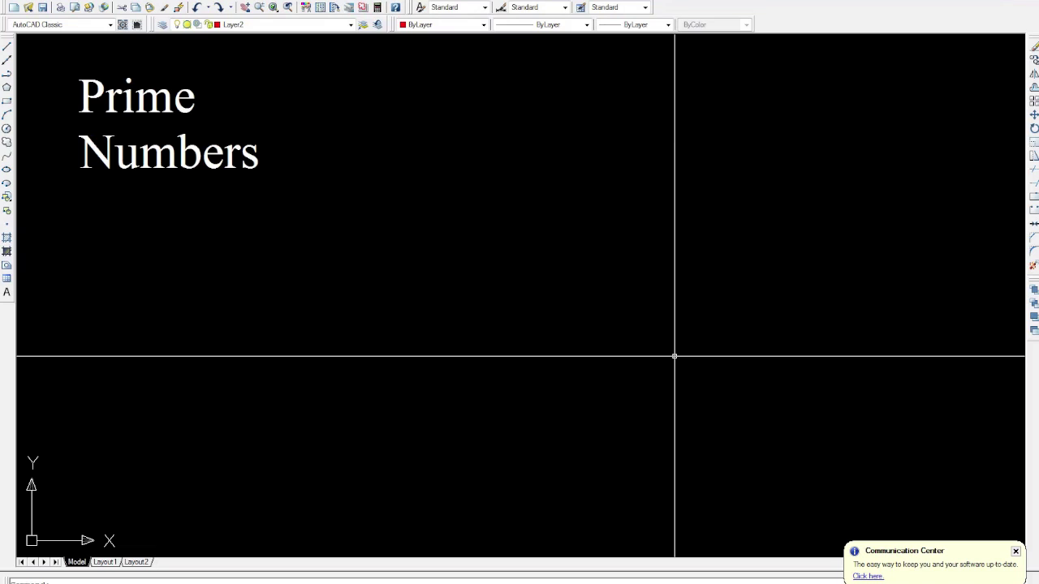
# Restore the Twin Primes and Twin Prime Conjecture titles and the author's name beside Prime Numbers.
pyautogui.hotkey('ctrl', 'y')
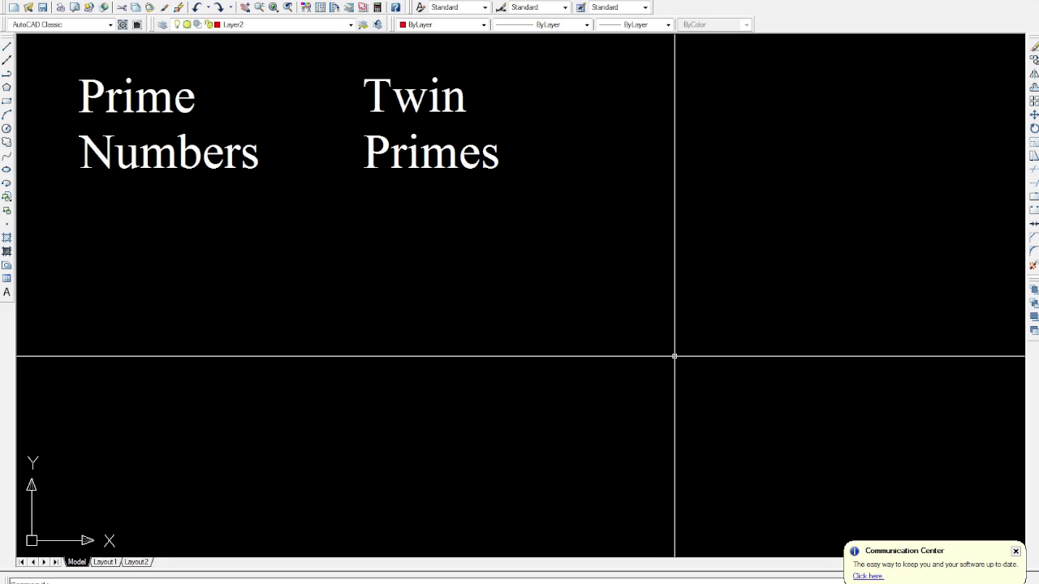
pyautogui.hotkey('ctrl', 'y')
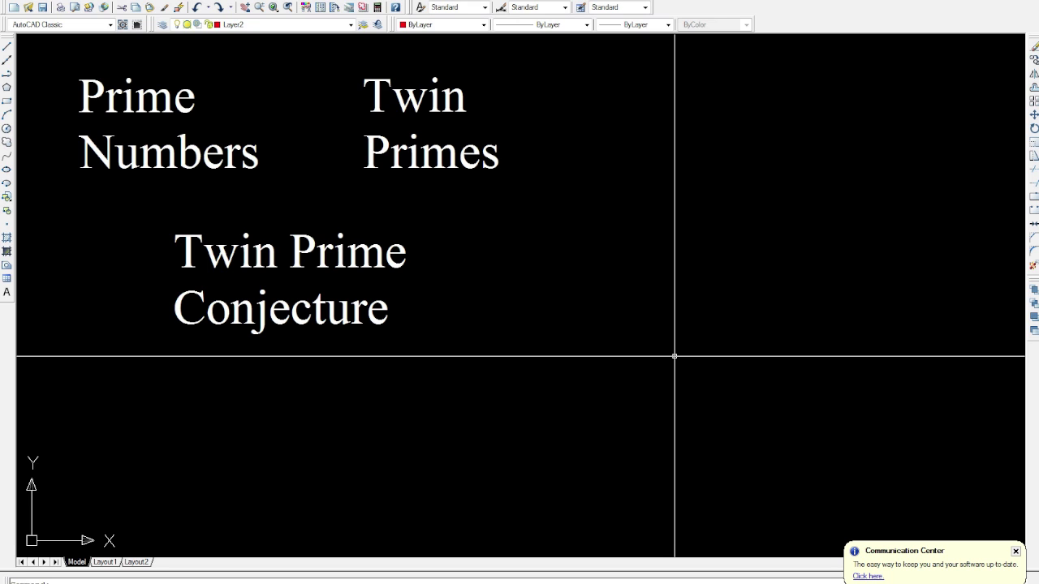
pyautogui.press('Return')
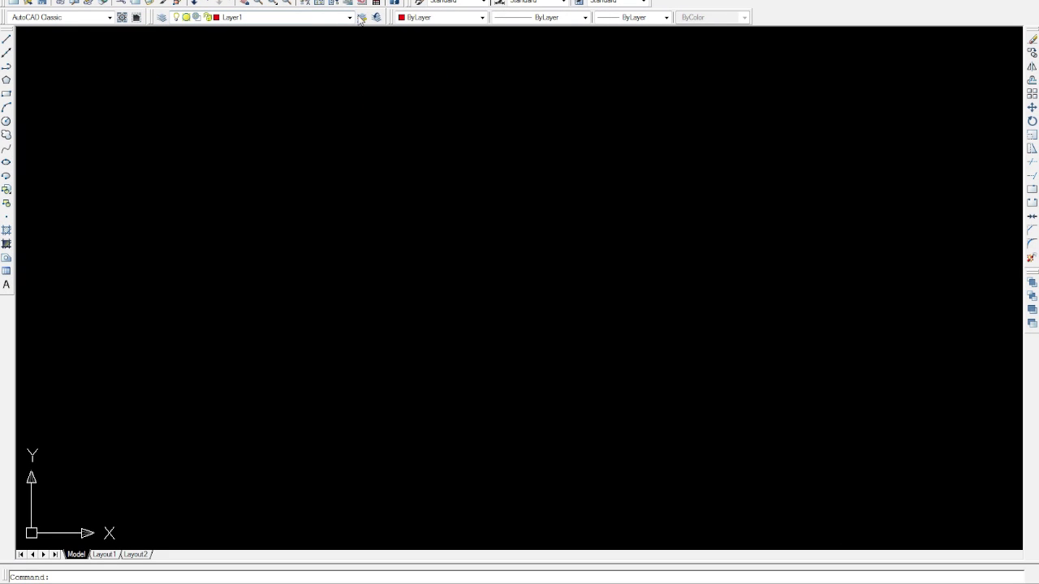
# Thaw the NOTE layer and make layer 0 current instead of Layer1.
pyautogui.click(162, 17)
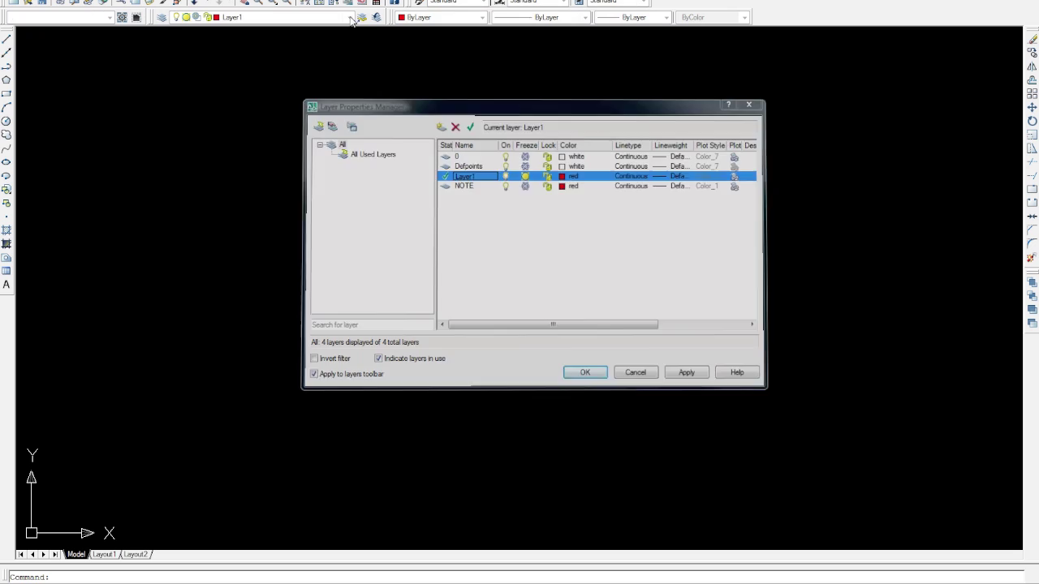
pyautogui.click(350, 17)
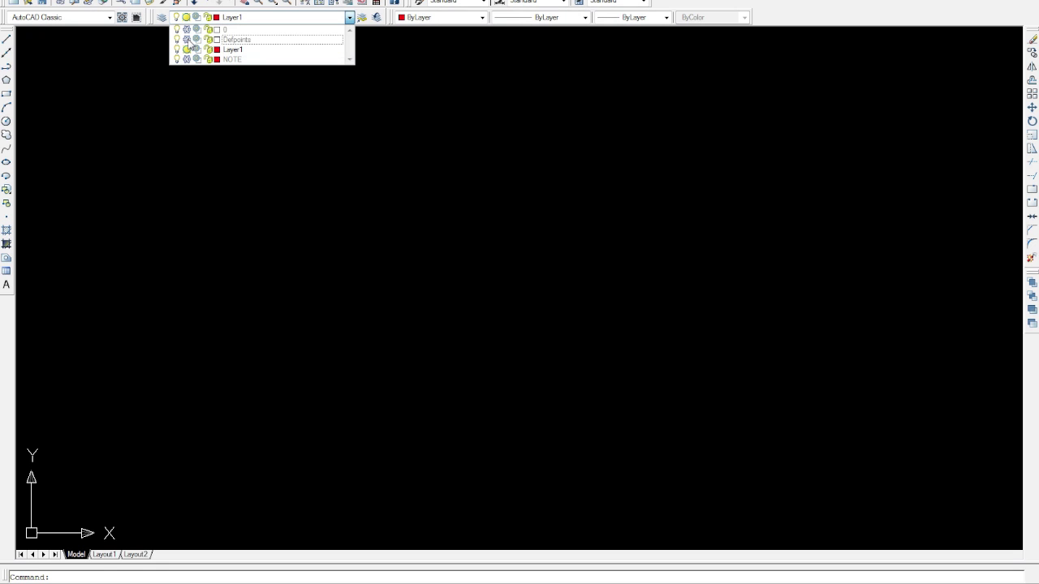
pyautogui.click(239, 59)
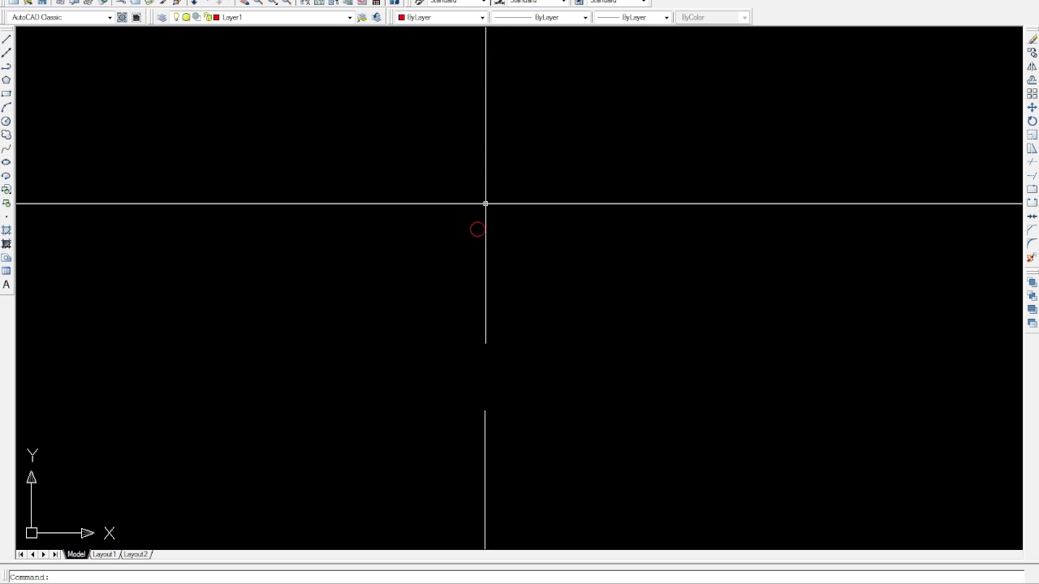
pyautogui.click(163, 18)
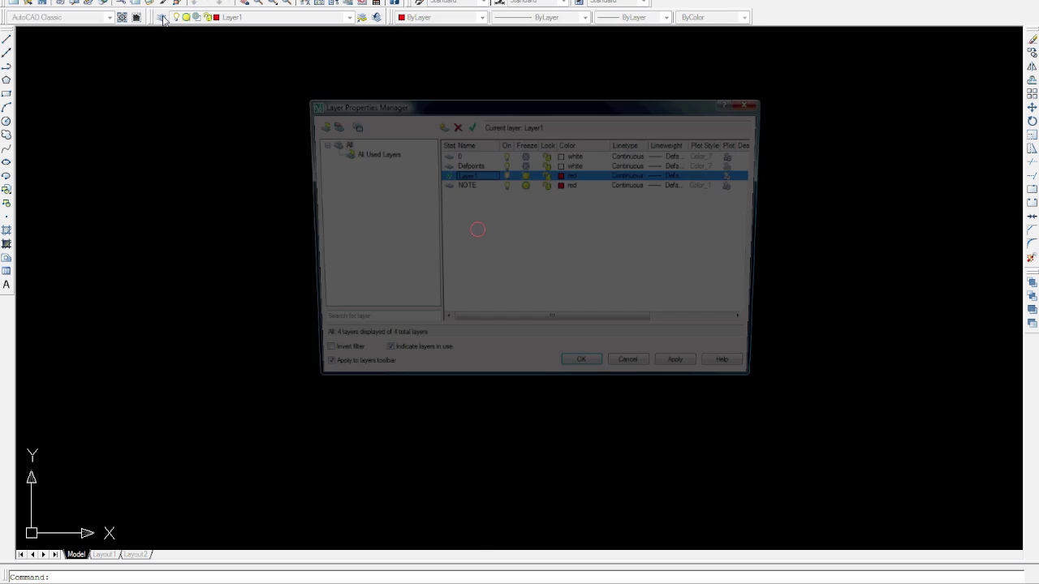
pyautogui.click(753, 103)
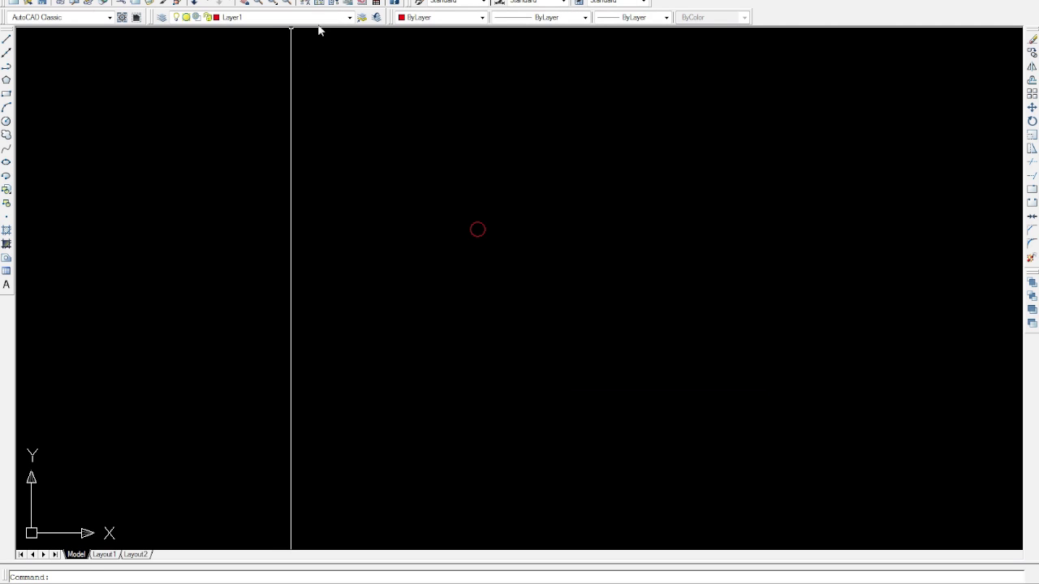
pyautogui.click(349, 17)
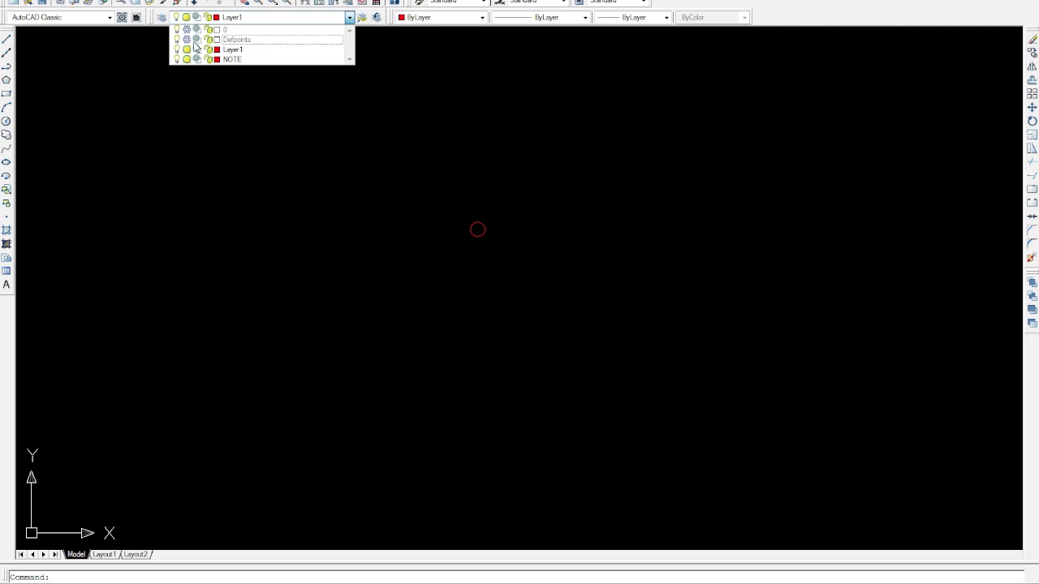
pyautogui.click(187, 59)
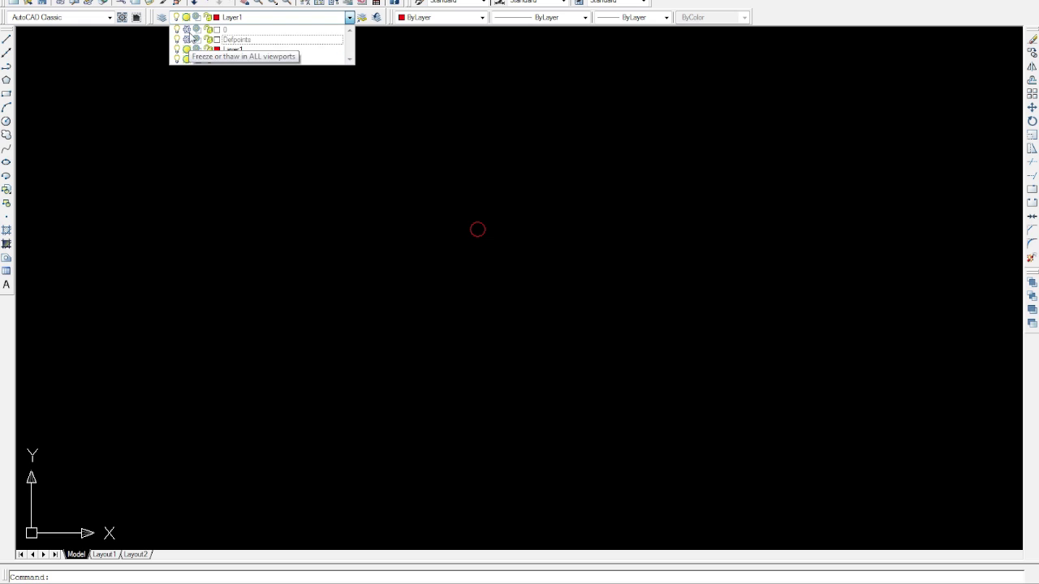
pyautogui.click(225, 29)
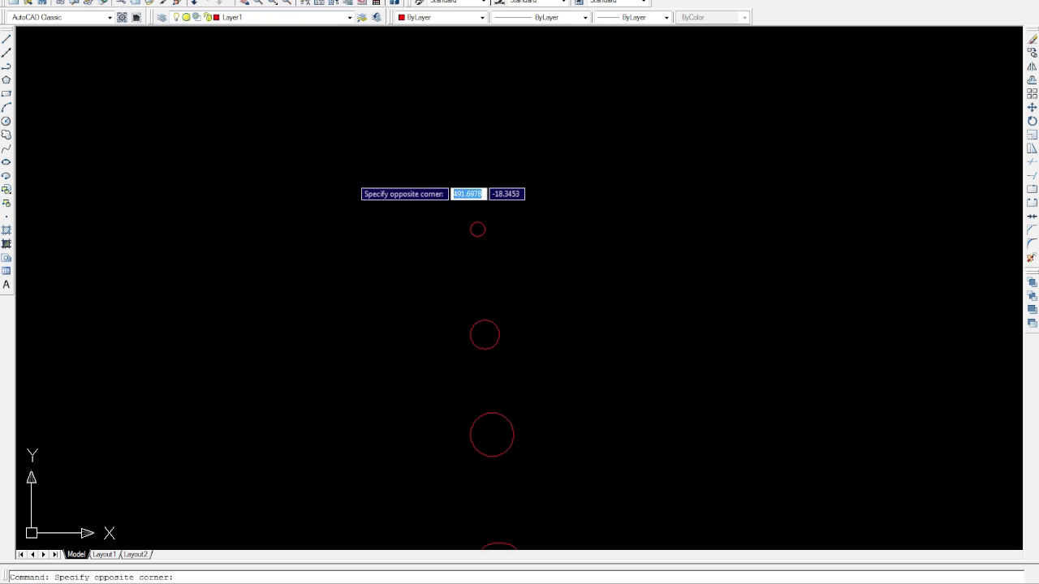
# Zoom in on the vertical column of red circles growing in size.
pyautogui.scroll(-4, 421, 151)
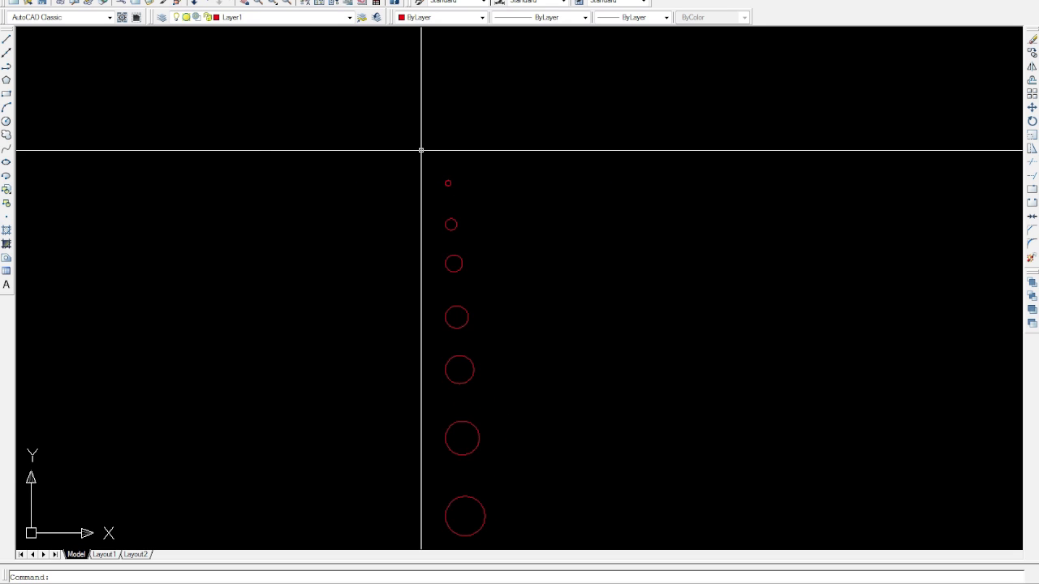
pyautogui.scroll(-1, 421, 150)
pyautogui.scroll(-2, 422, 158)
pyautogui.scroll(3, 455, 246)
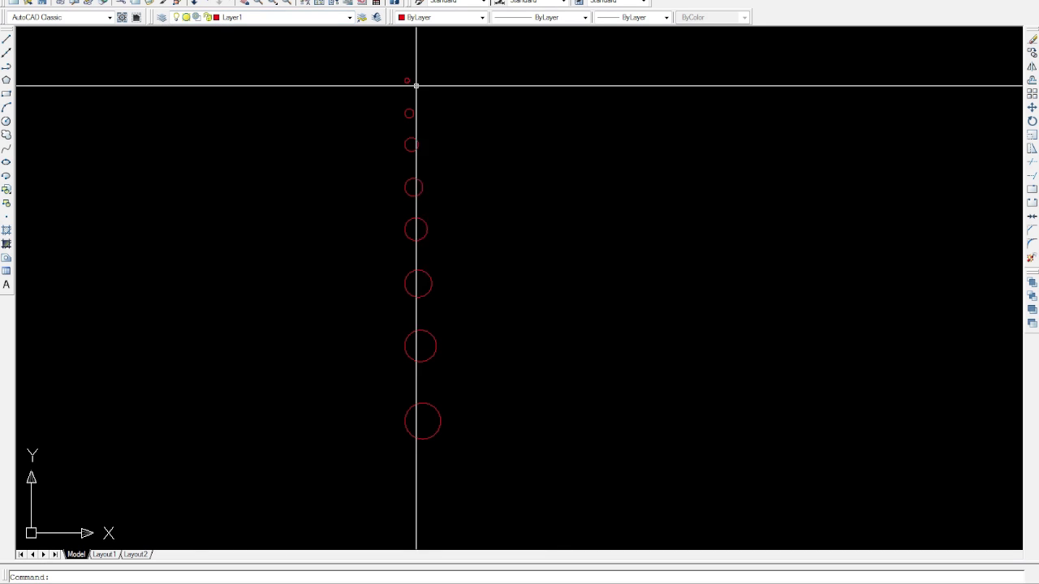
pyautogui.scroll(1, 416, 85)
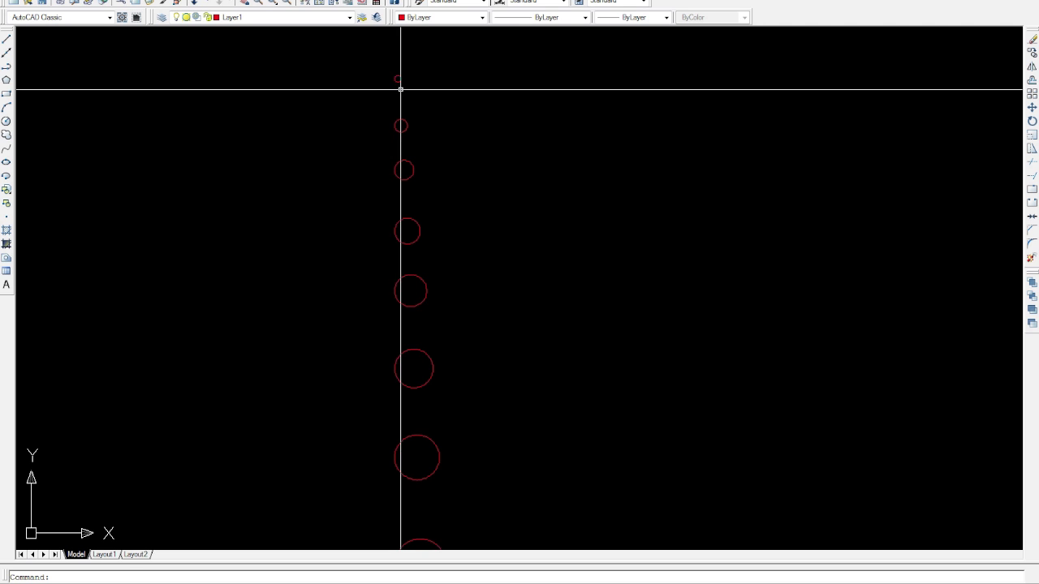
pyautogui.click(161, 18)
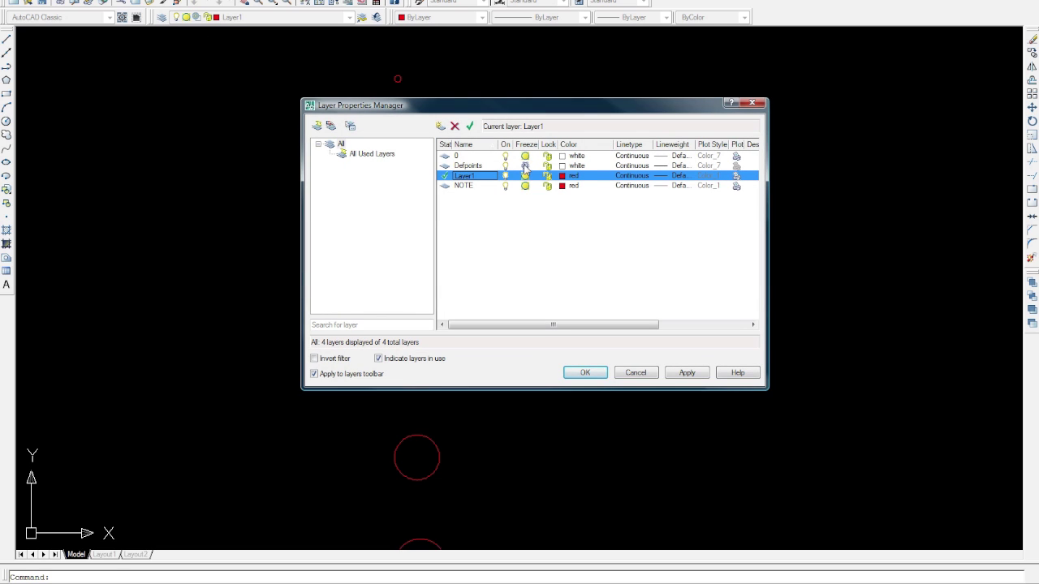
# Freeze the Defpoints layer, confirm with OK, and zoom in on the rows of circles.
pyautogui.click(525, 166)
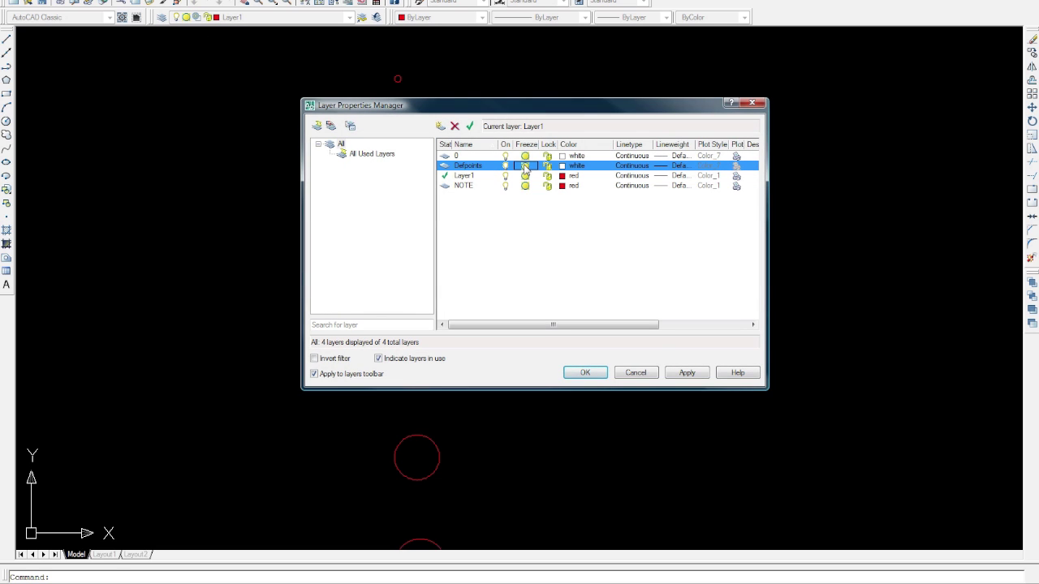
pyautogui.click(584, 372)
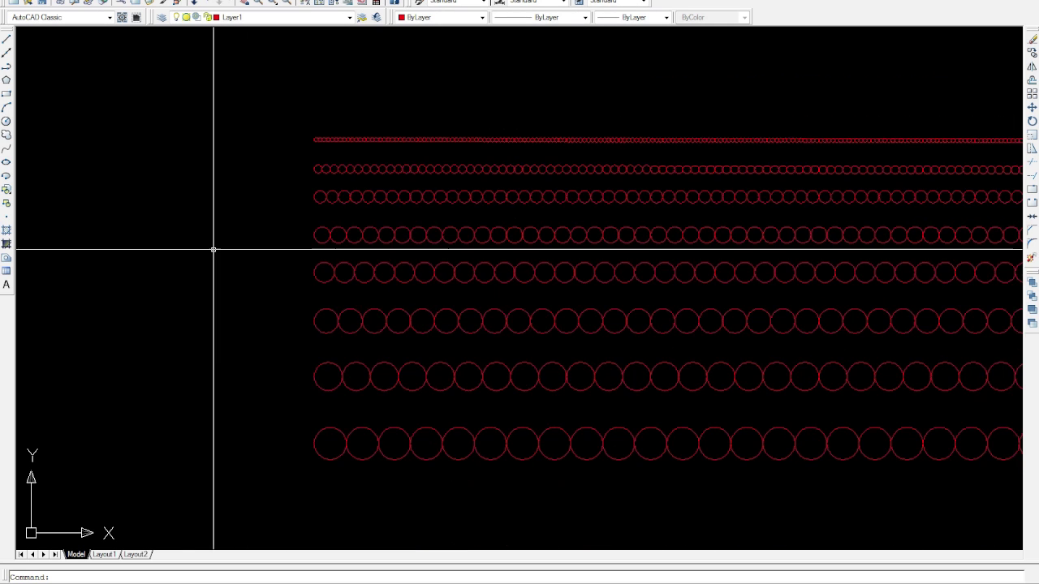
pyautogui.scroll(2, 342, 267)
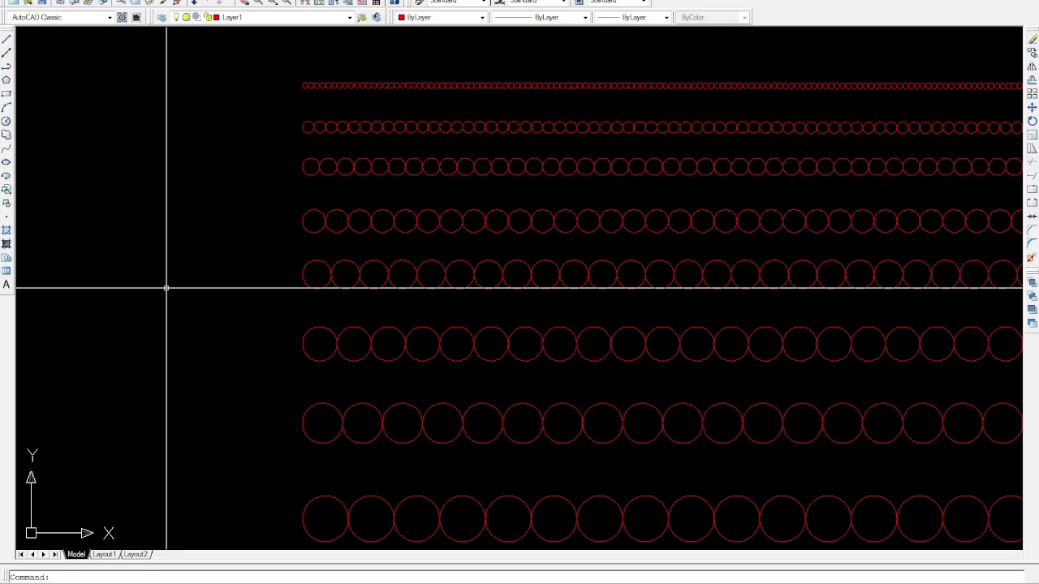
pyautogui.scroll(-2, 165, 287)
pyautogui.scroll(2, 371, 313)
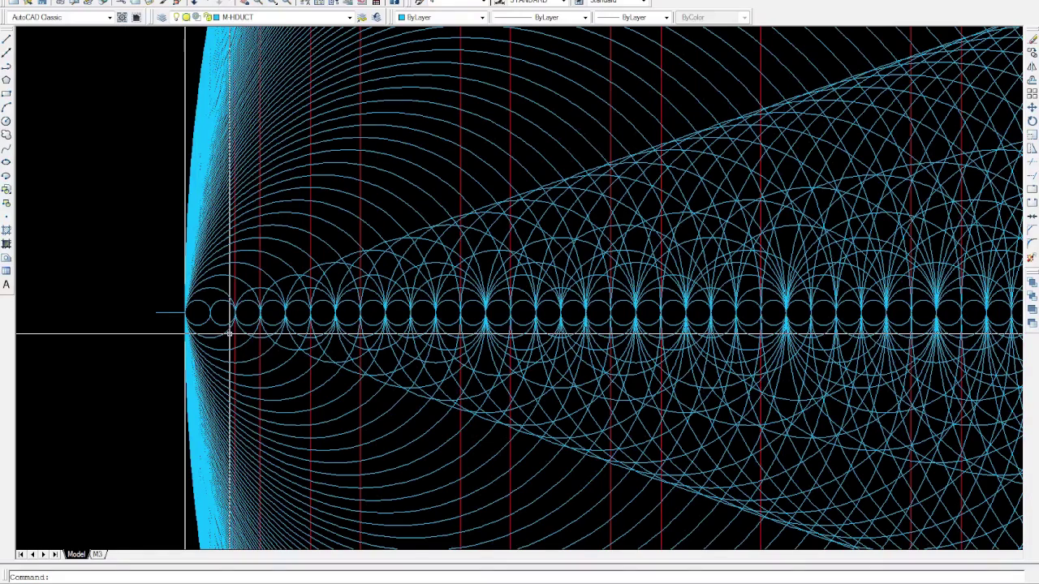
pyautogui.scroll(2, 230, 332)
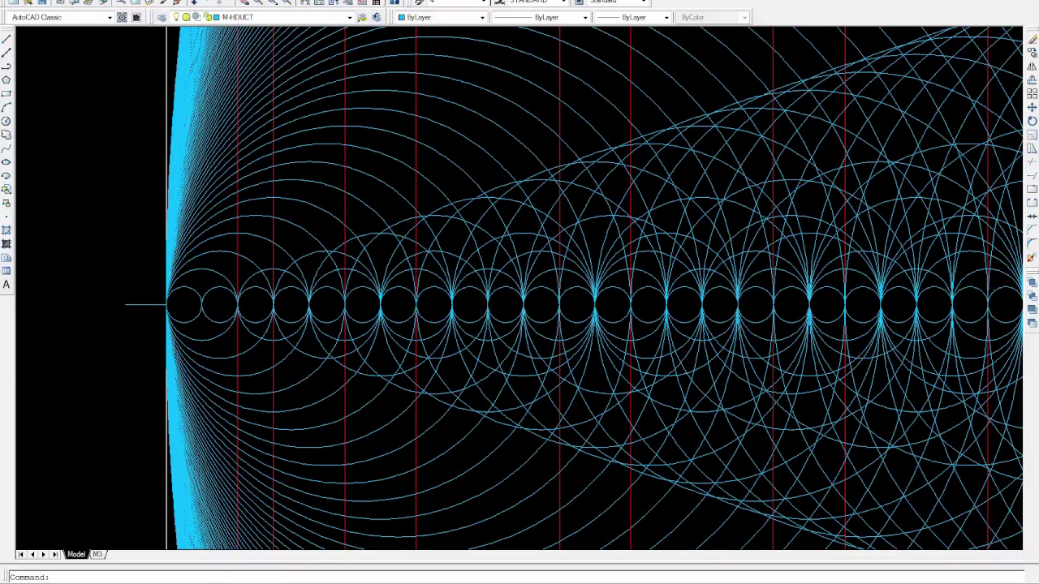
pyautogui.click(337, 253)
pyautogui.click(321, 289)
pyautogui.scroll(1, 236, 291)
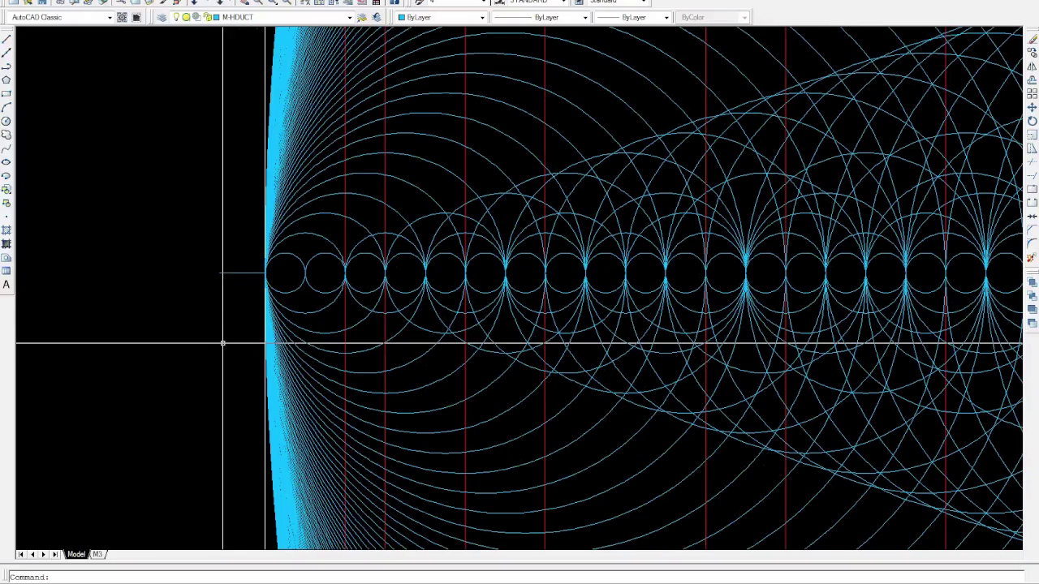
pyautogui.scroll(-2, 222, 343)
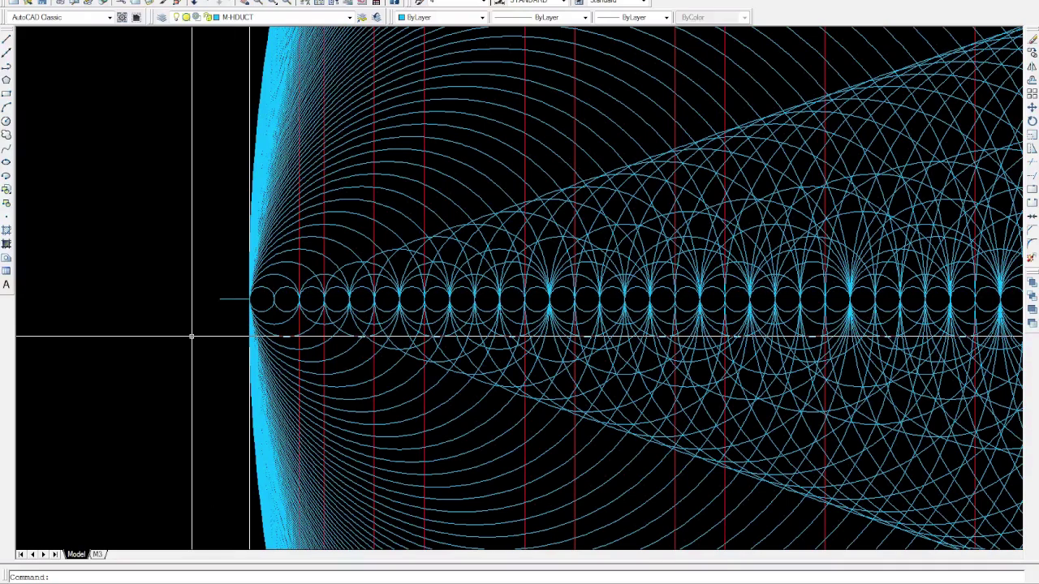
pyautogui.scroll(-1, 158, 348)
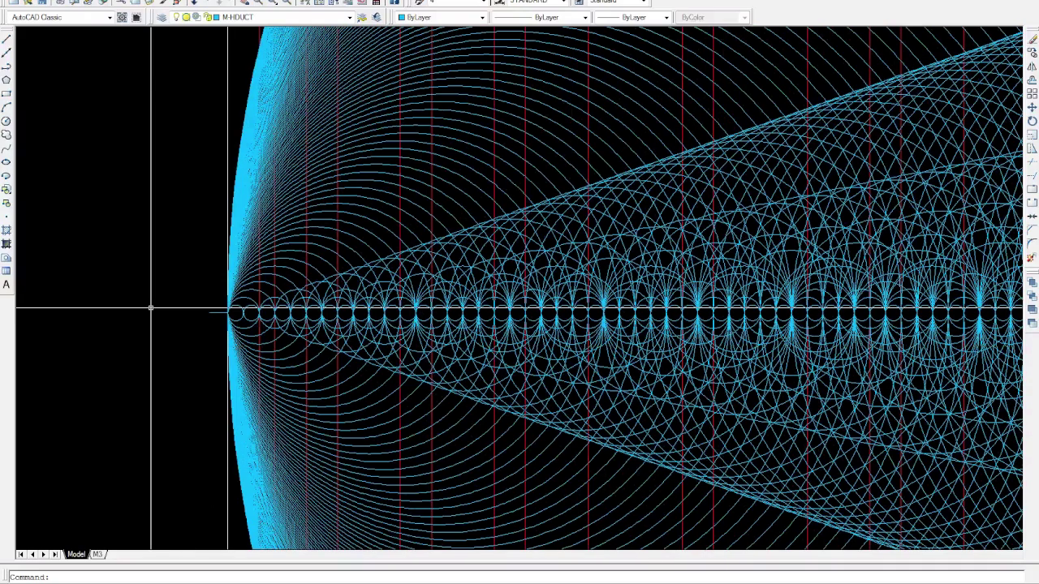
pyautogui.scroll(-2, 144, 295)
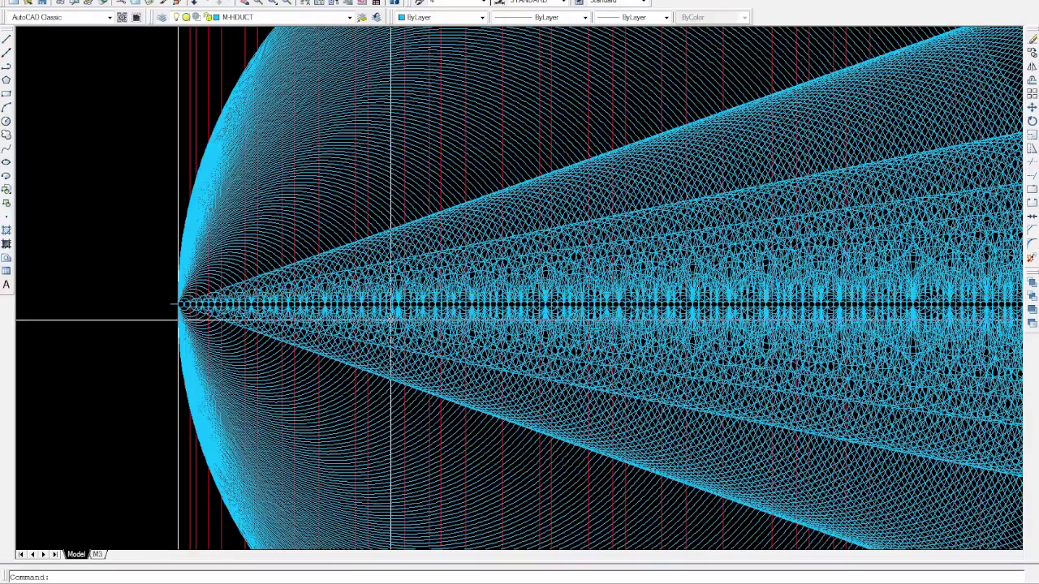
pyautogui.scroll(2, 430, 313)
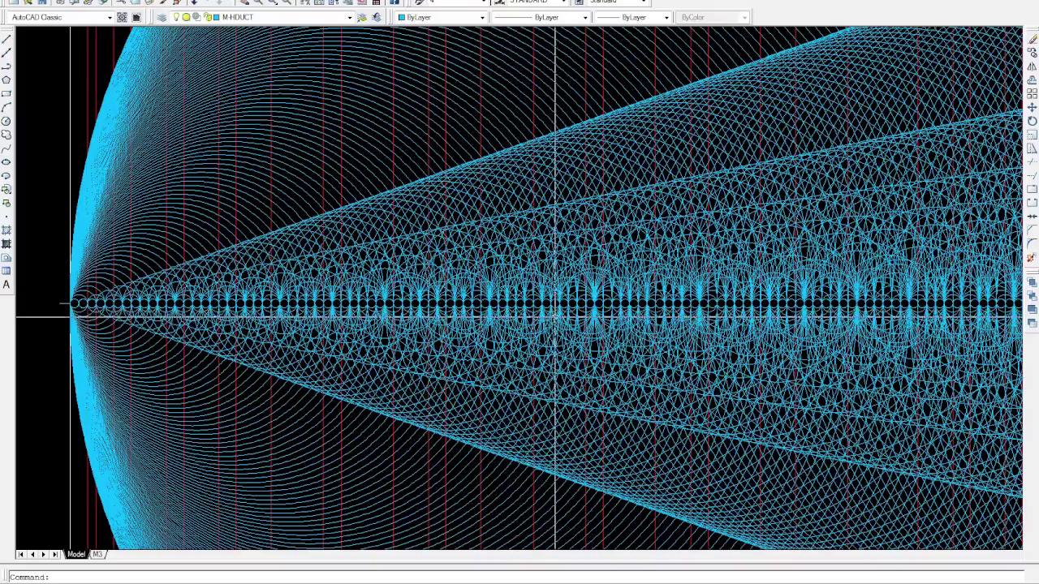
pyautogui.scroll(3, 557, 317)
pyautogui.scroll(3, 654, 316)
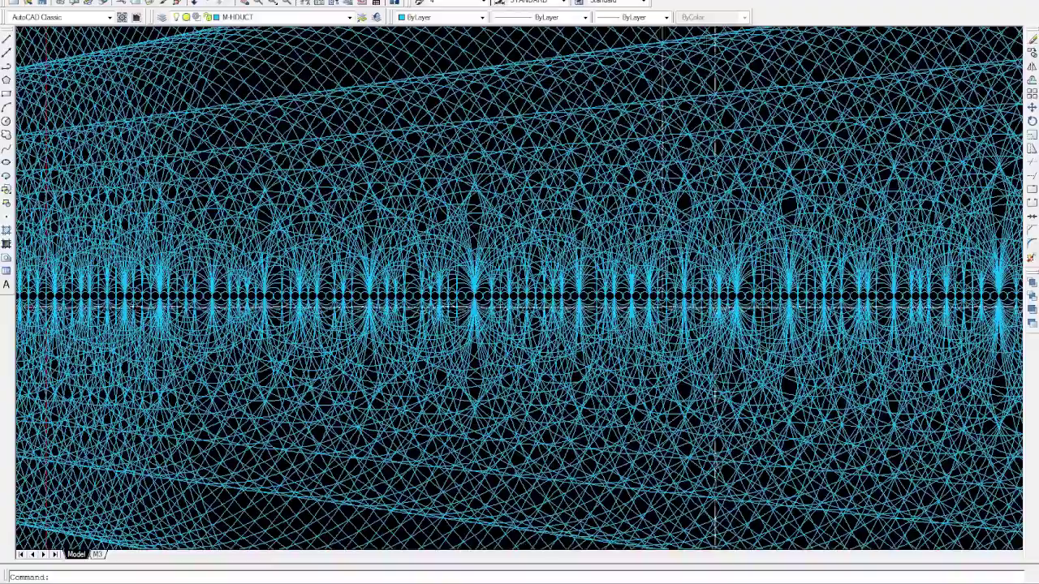
pyautogui.scroll(3, 716, 309)
pyautogui.scroll(-5, 423, 280)
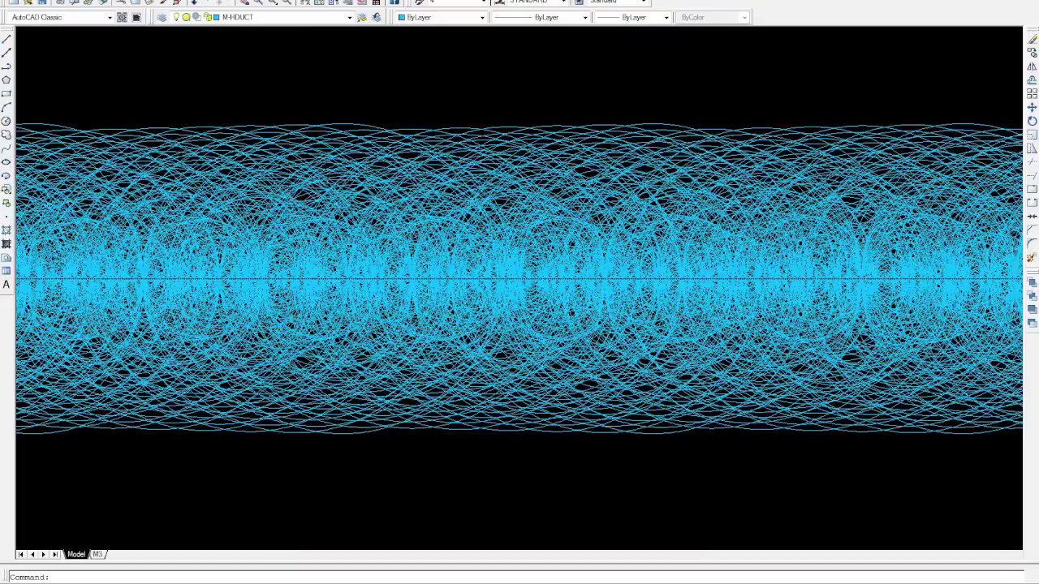
pyautogui.scroll(2, 921, 278)
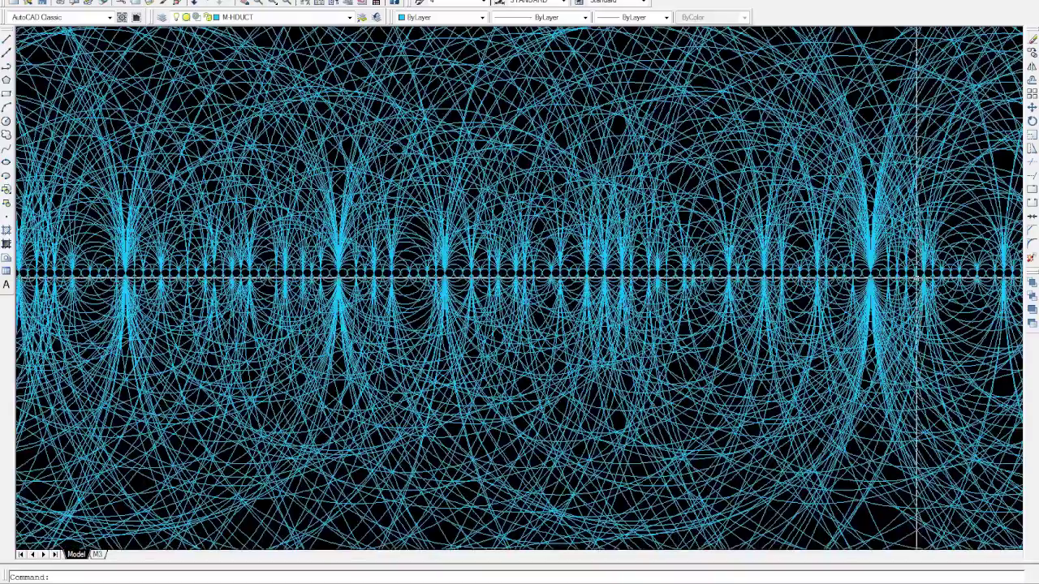
pyautogui.scroll(3, 920, 278)
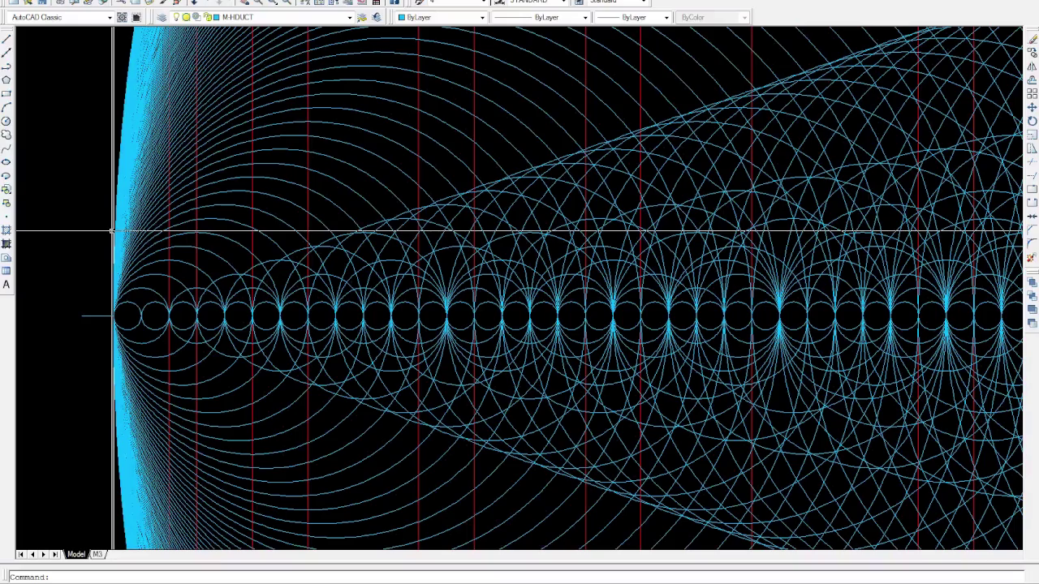
pyautogui.scroll(-2, 105, 268)
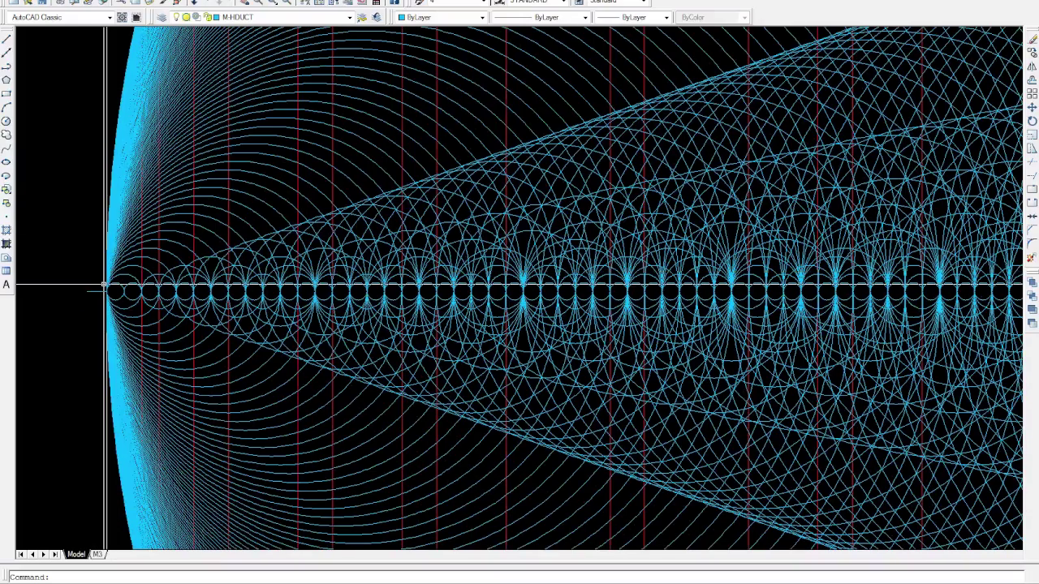
pyautogui.scroll(-1, 104, 286)
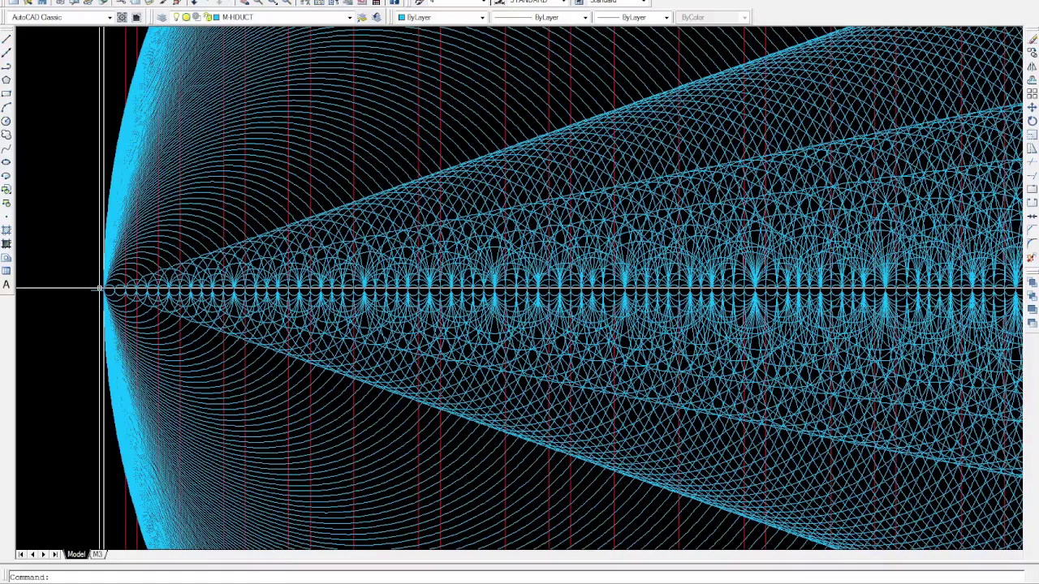
pyautogui.scroll(-1, 100, 288)
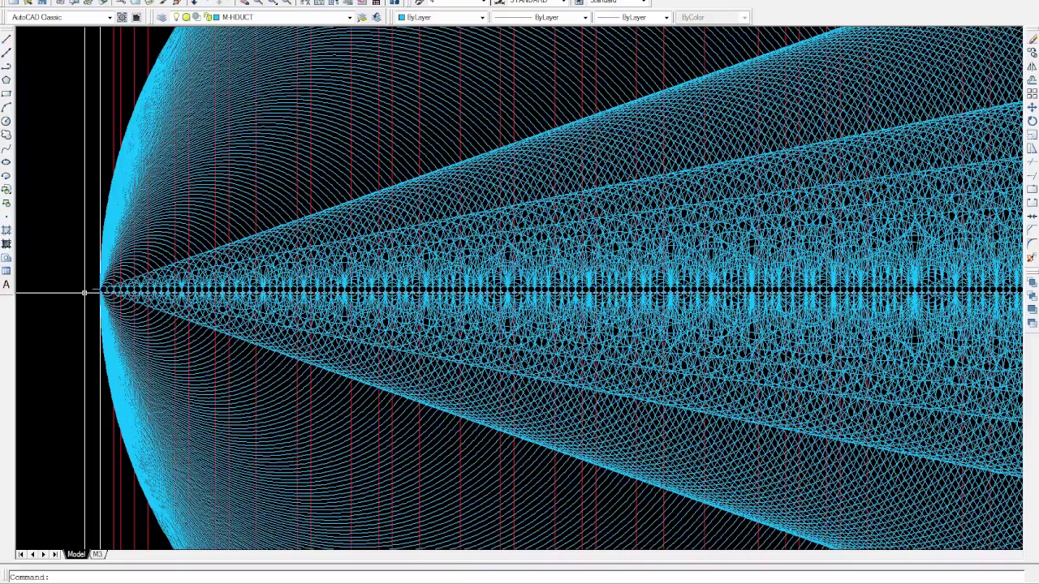
pyautogui.scroll(1, 87, 292)
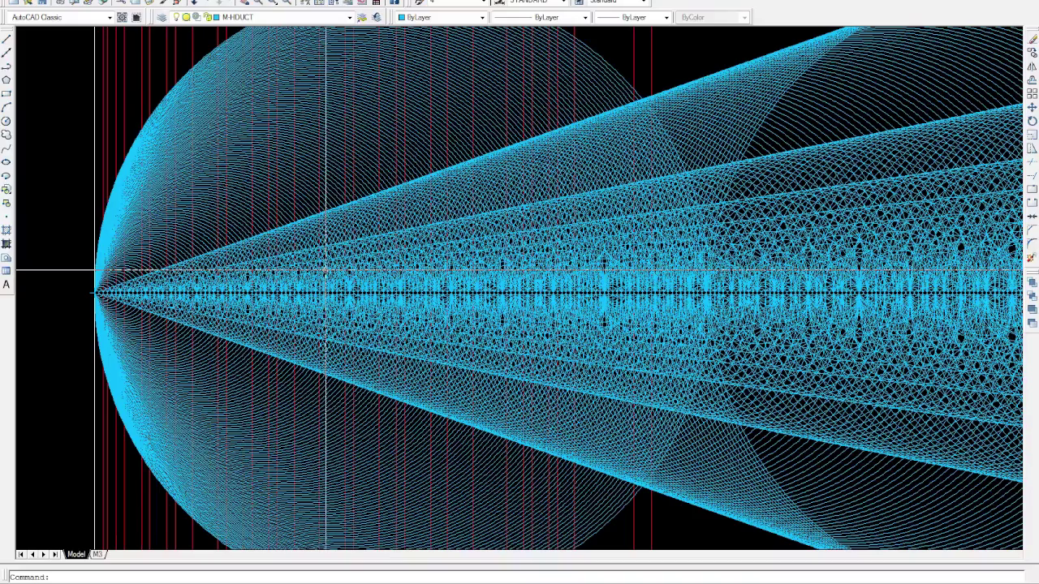
pyautogui.scroll(1, 52, 288)
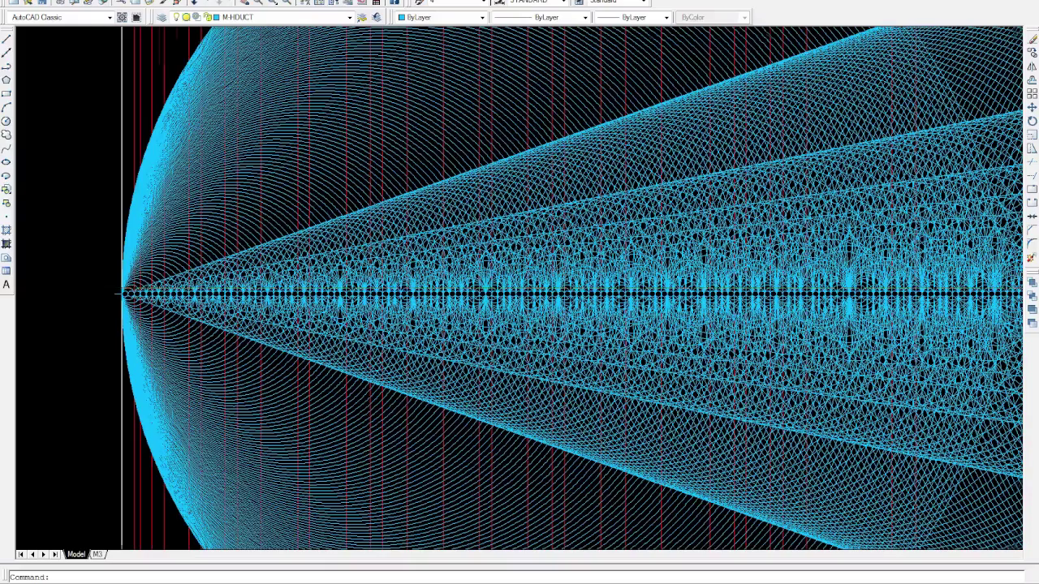
pyautogui.scroll(1, 134, 289)
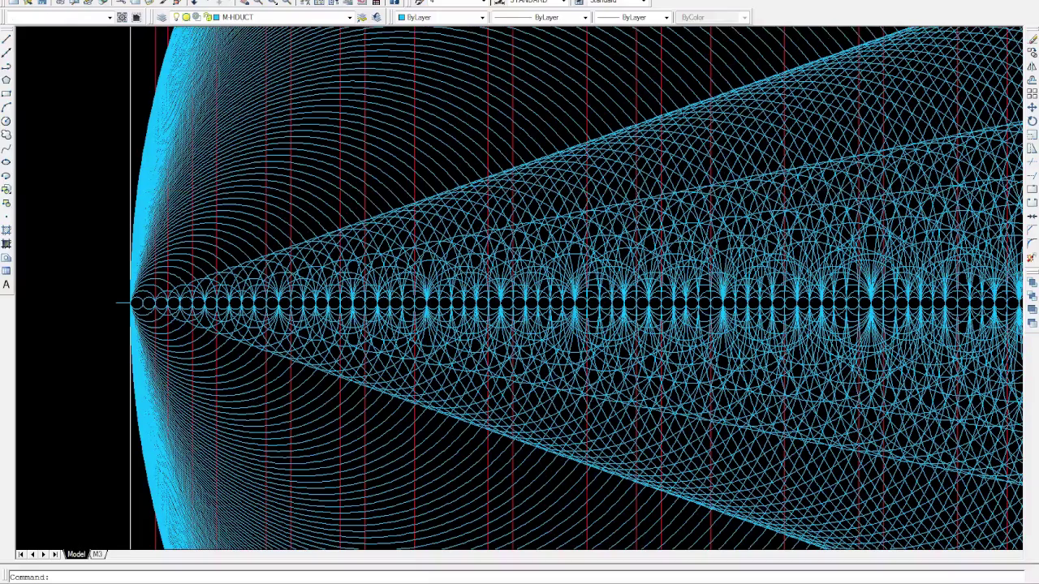
pyautogui.scroll(-1, 197, 237)
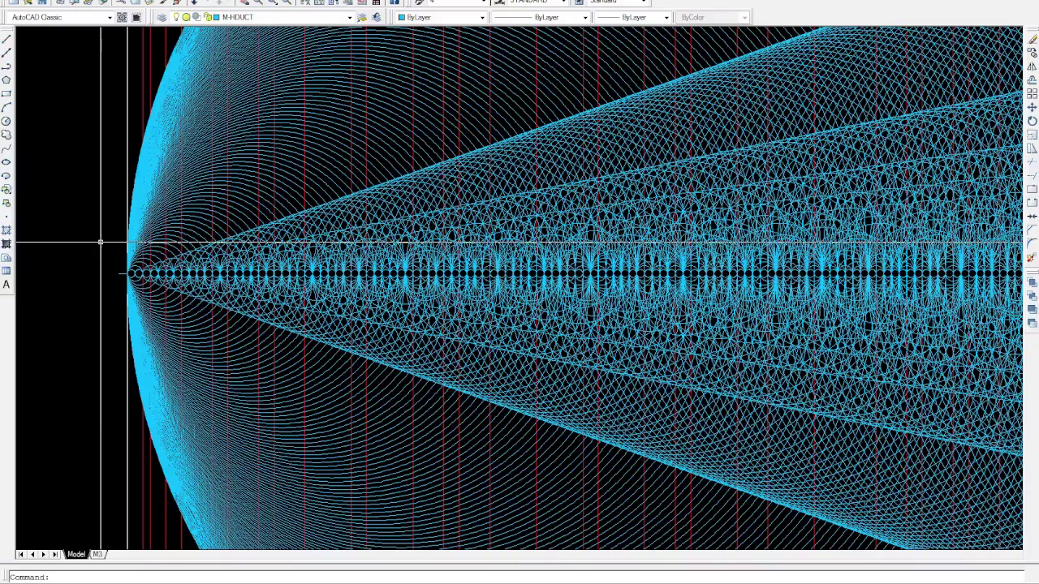
pyautogui.scroll(-3, 102, 243)
pyautogui.scroll(-6, 102, 243)
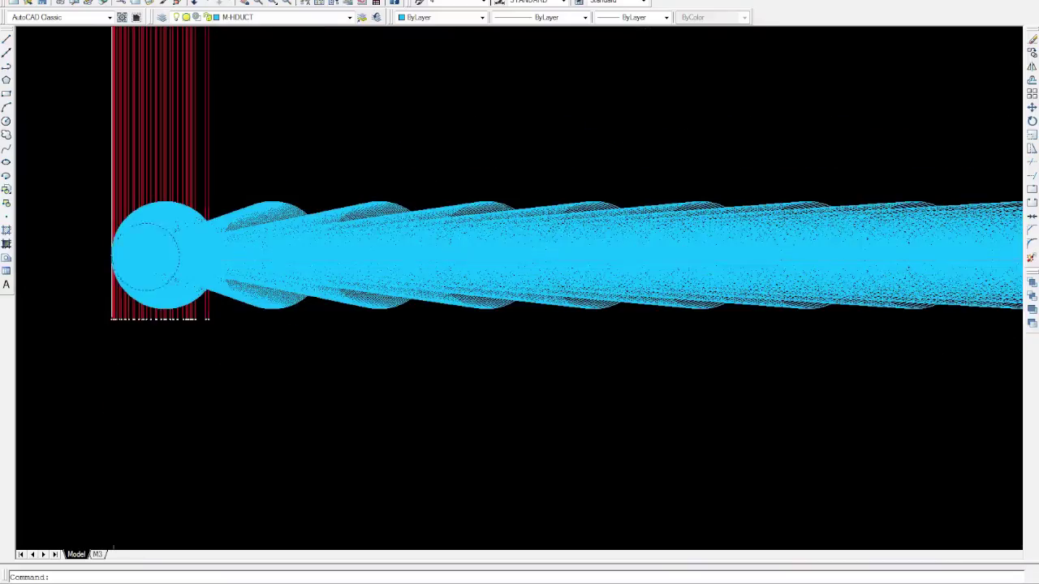
pyautogui.scroll(-2, 114, 260)
pyautogui.scroll(-2, 113, 263)
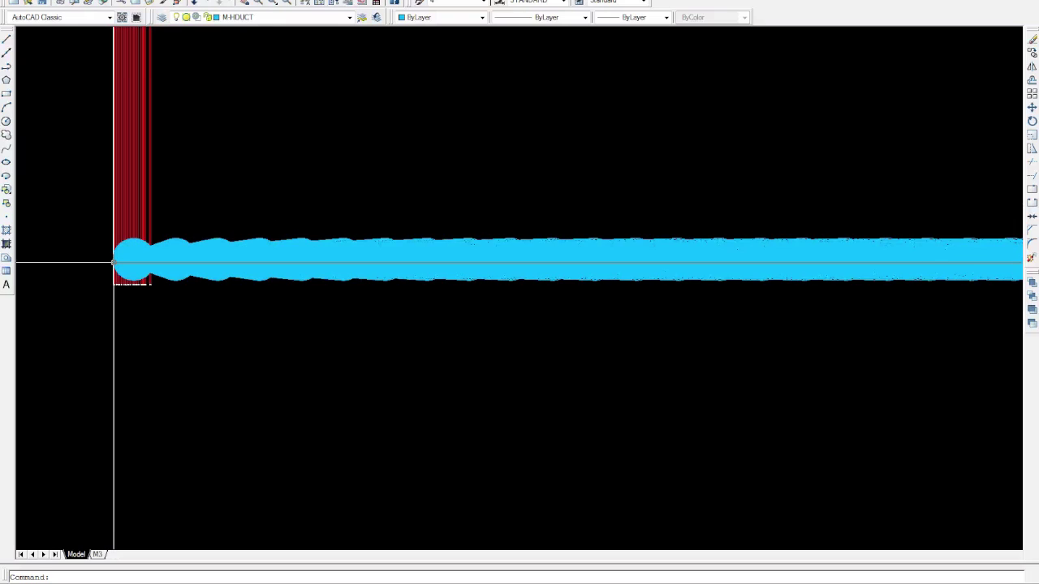
pyautogui.scroll(-1, 114, 262)
pyautogui.scroll(-3, 114, 262)
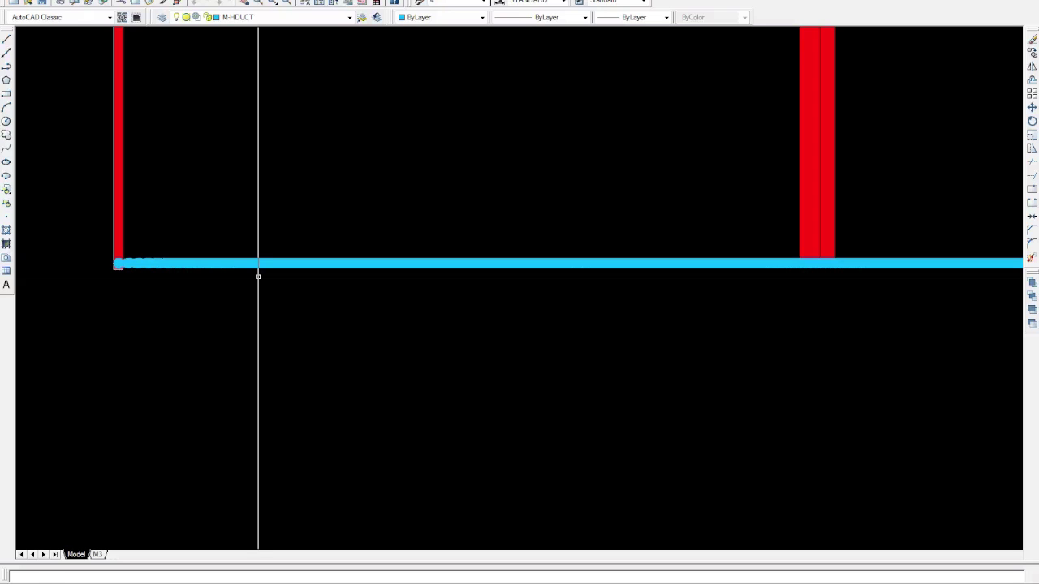
pyautogui.scroll(-3, 608, 290)
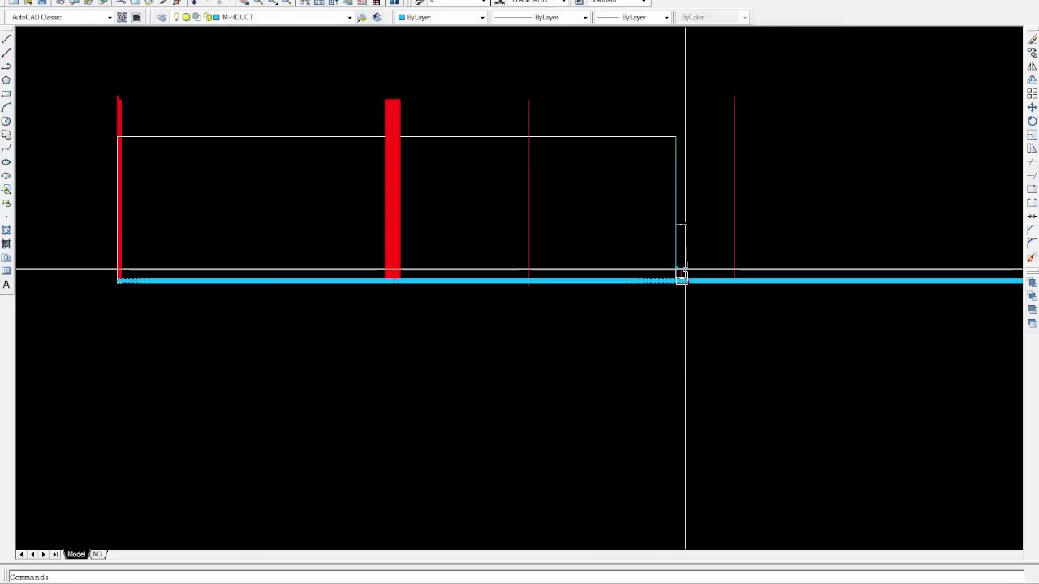
pyautogui.scroll(6, 686, 272)
pyautogui.scroll(12, 649, 299)
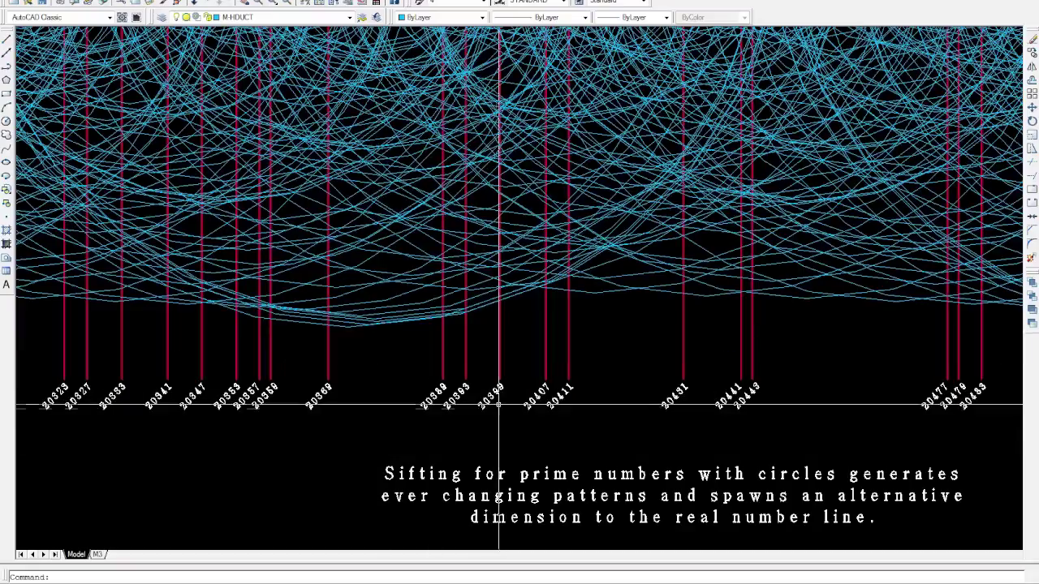
pyautogui.scroll(-8, 498, 408)
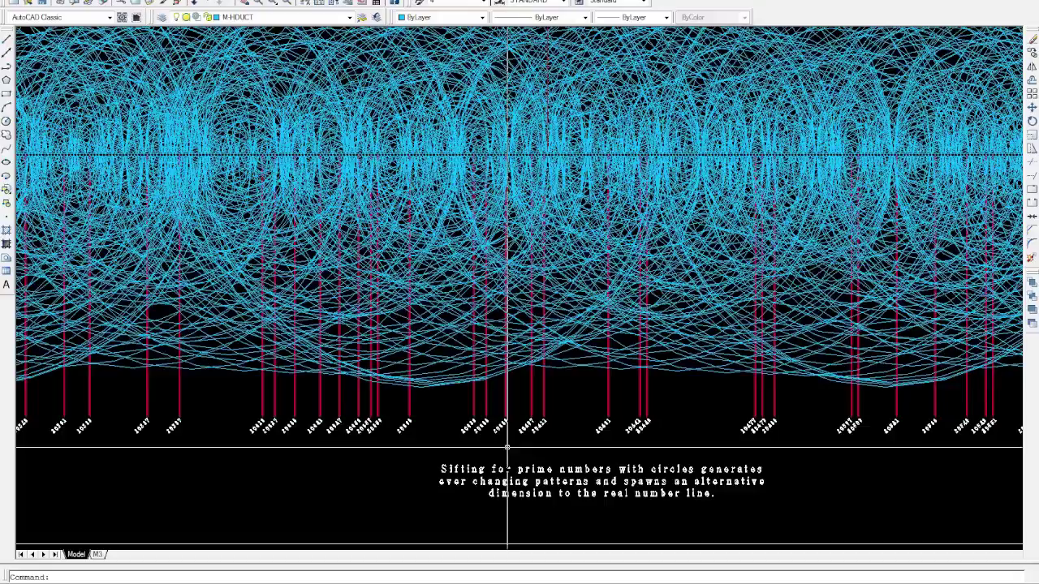
pyautogui.scroll(8, 285, 264)
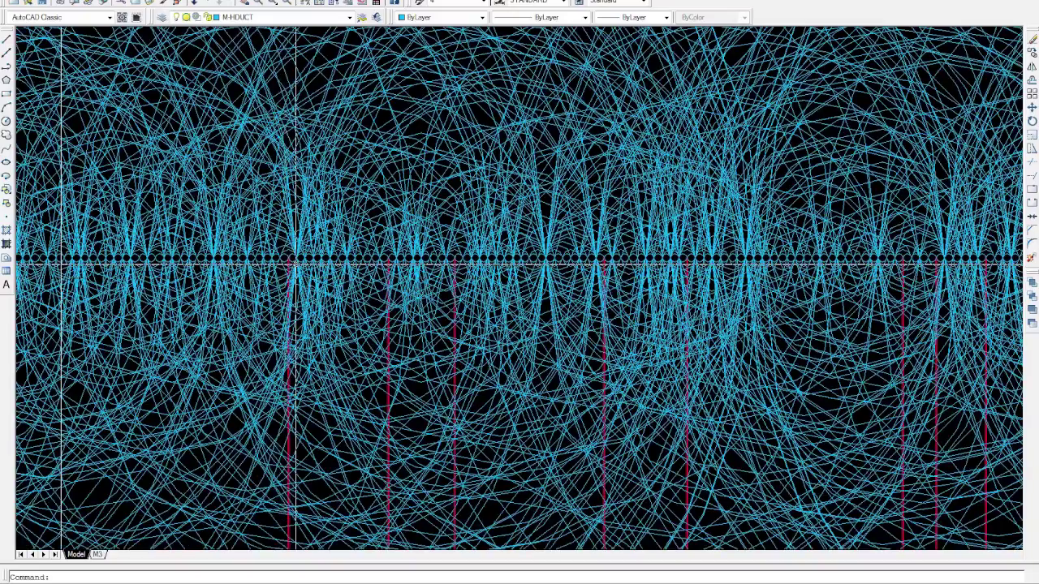
pyautogui.scroll(2, 296, 264)
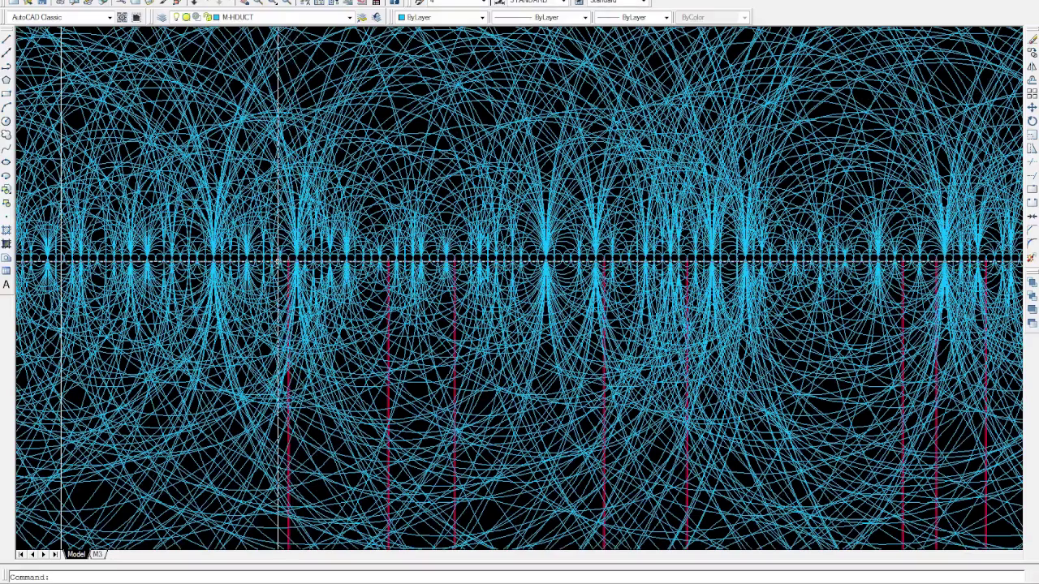
pyautogui.scroll(2, 293, 259)
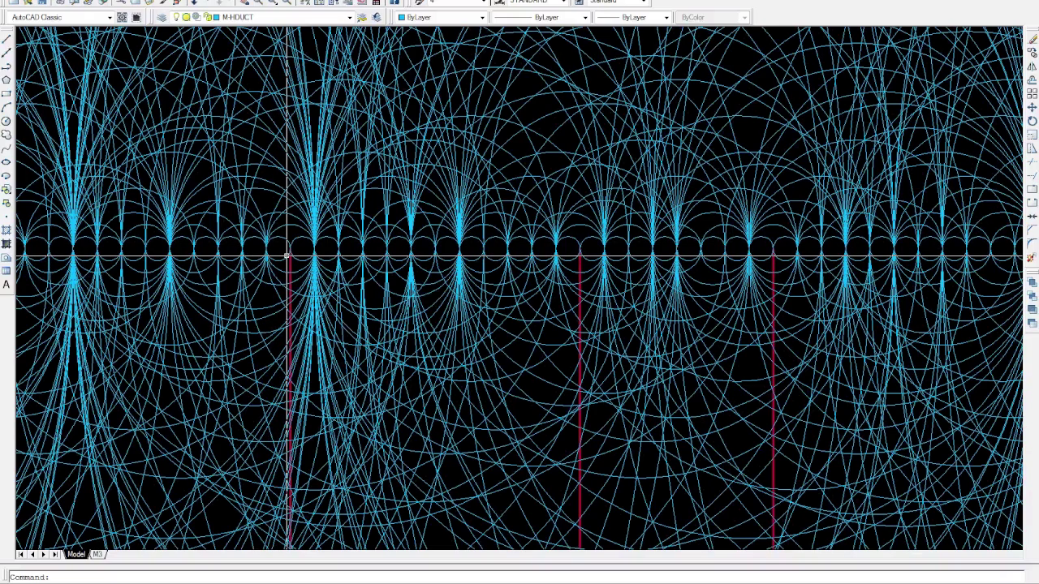
pyautogui.scroll(-3, 187, 65)
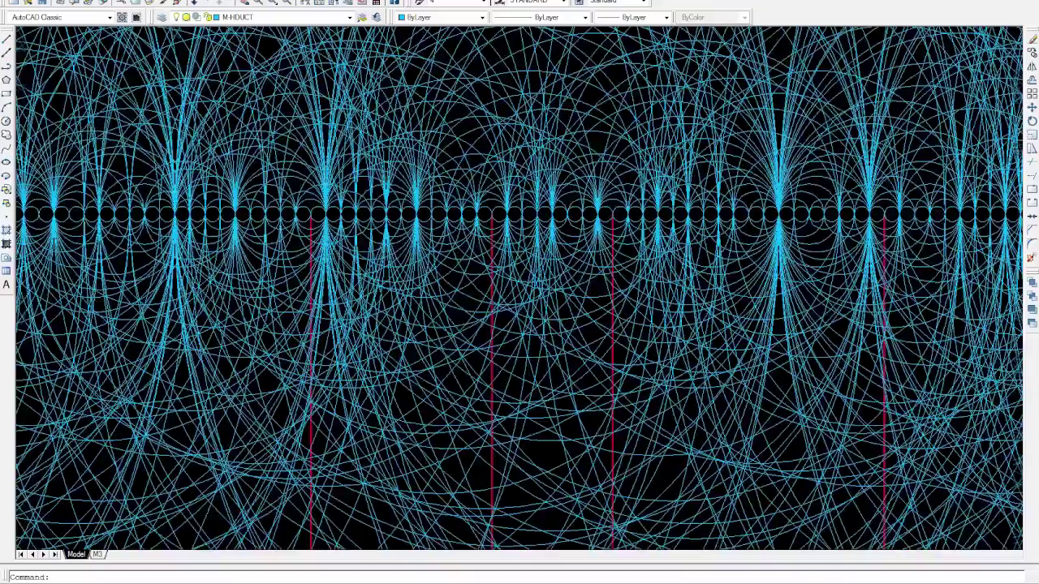
pyautogui.scroll(8, 244, 487)
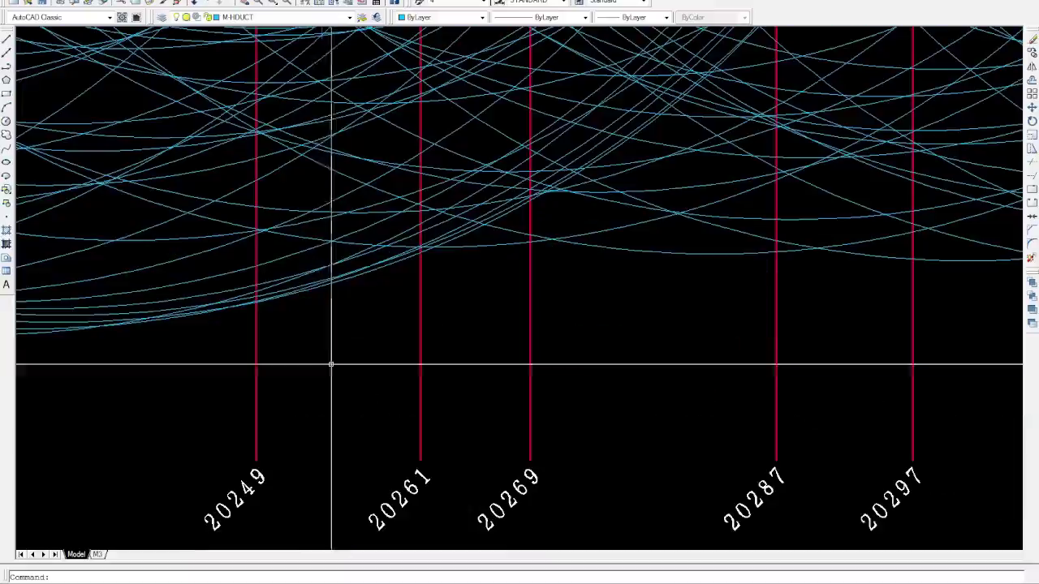
pyautogui.scroll(-10, 322, 376)
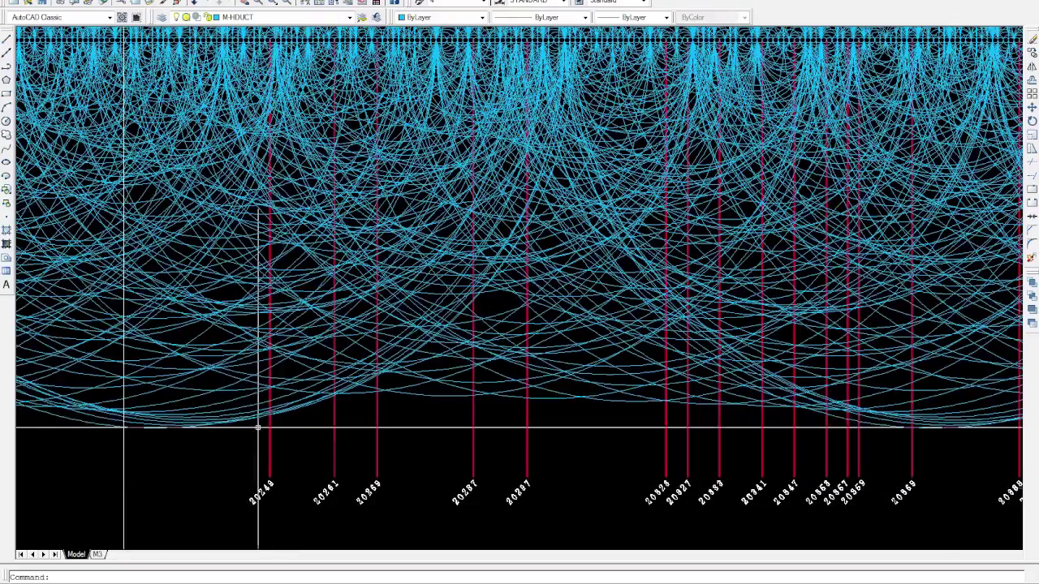
pyautogui.scroll(3, 290, 37)
pyautogui.scroll(-2, 203, 65)
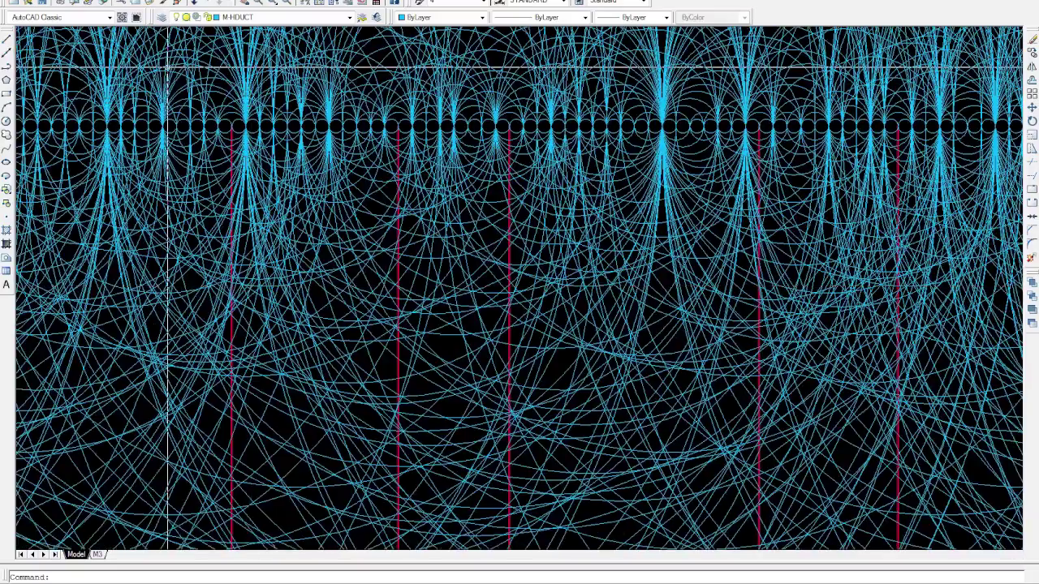
pyautogui.scroll(2, 168, 69)
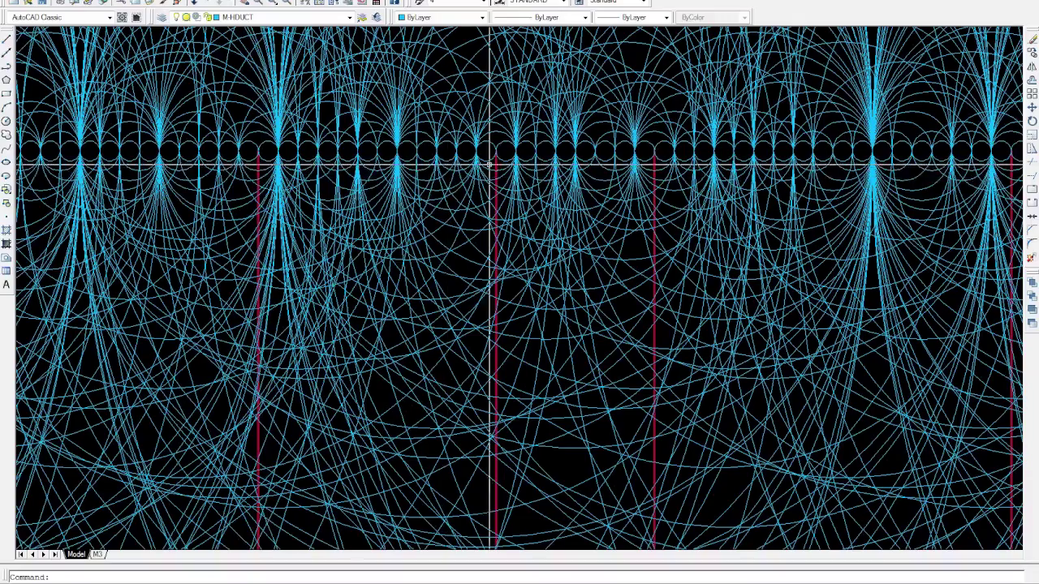
pyautogui.scroll(-2, 402, 175)
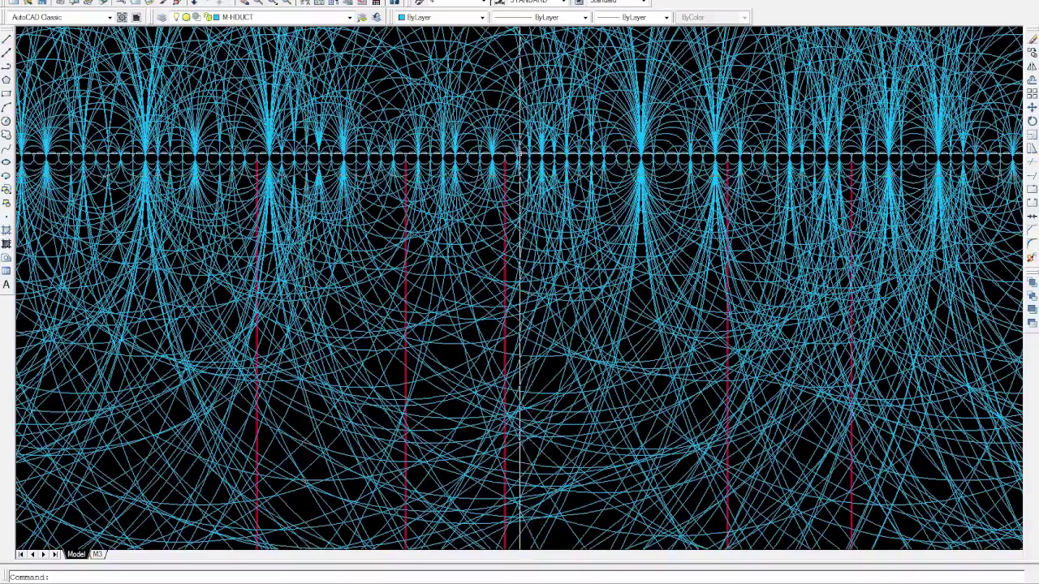
pyautogui.scroll(-2, 243, 175)
pyautogui.scroll(-2, 179, 244)
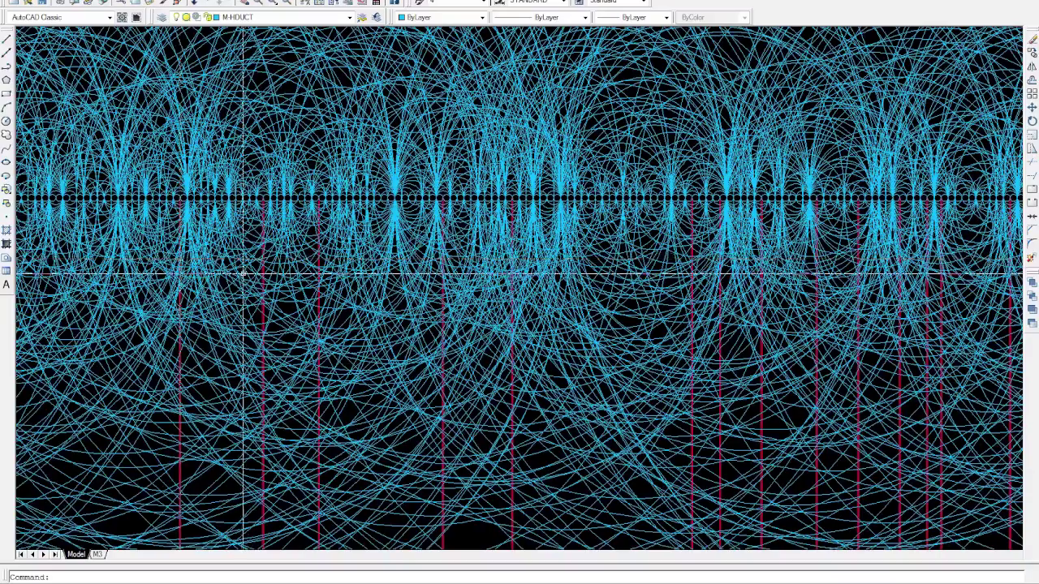
pyautogui.scroll(-2, 88, 271)
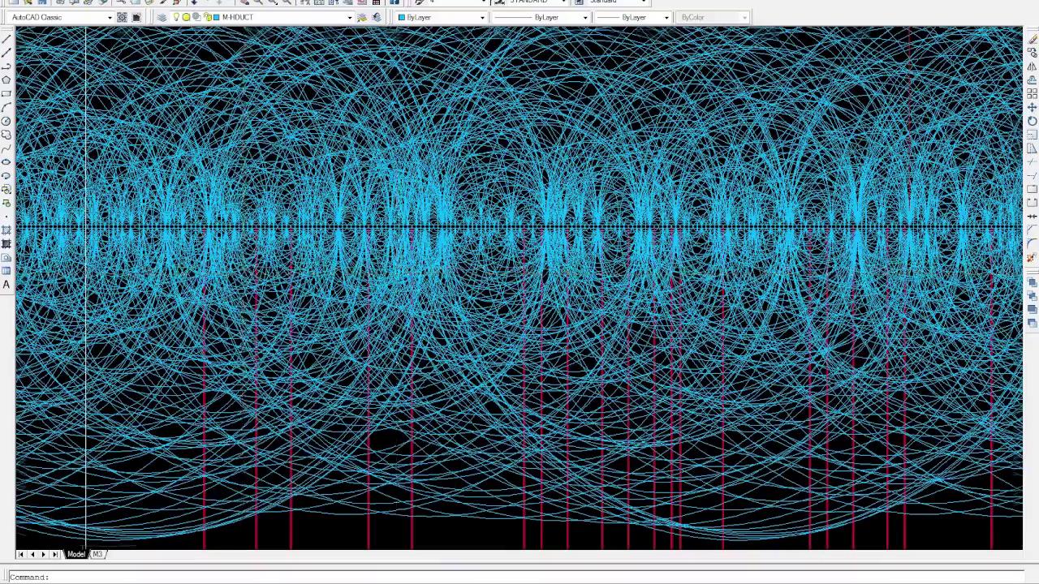
pyautogui.moveTo(414, 271); pyautogui.dragTo(396, 300)
pyautogui.scroll(1, 576, 292)
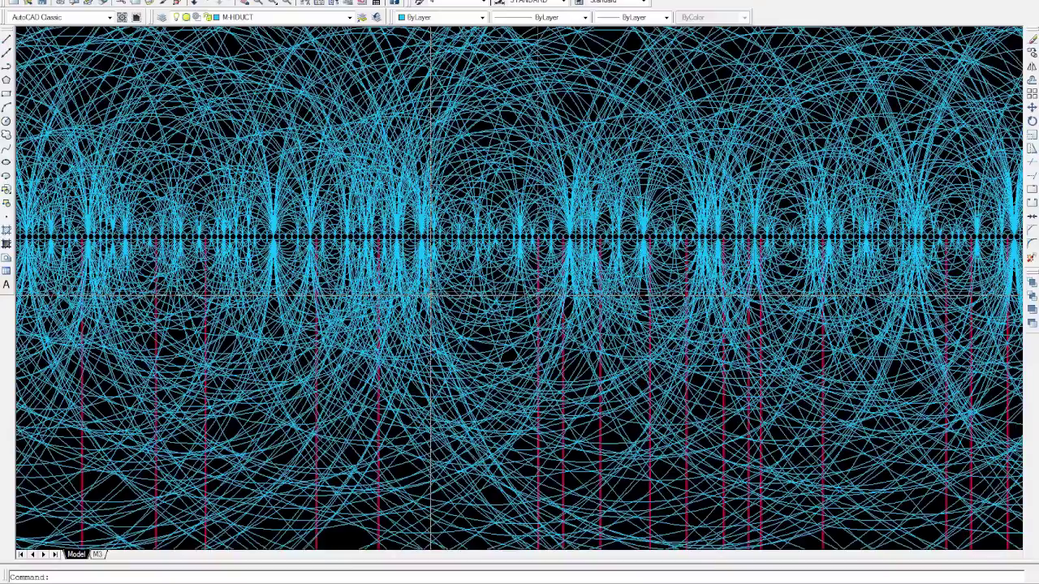
pyautogui.scroll(1, 324, 291)
pyautogui.scroll(1, 324, 291)
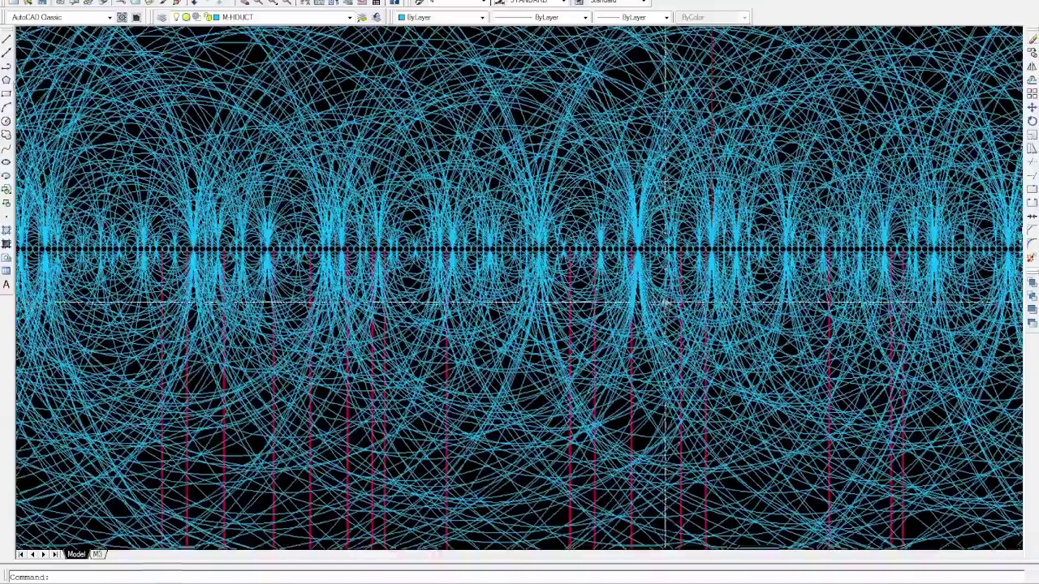
pyautogui.scroll(-1, 663, 302)
pyautogui.scroll(1, 663, 301)
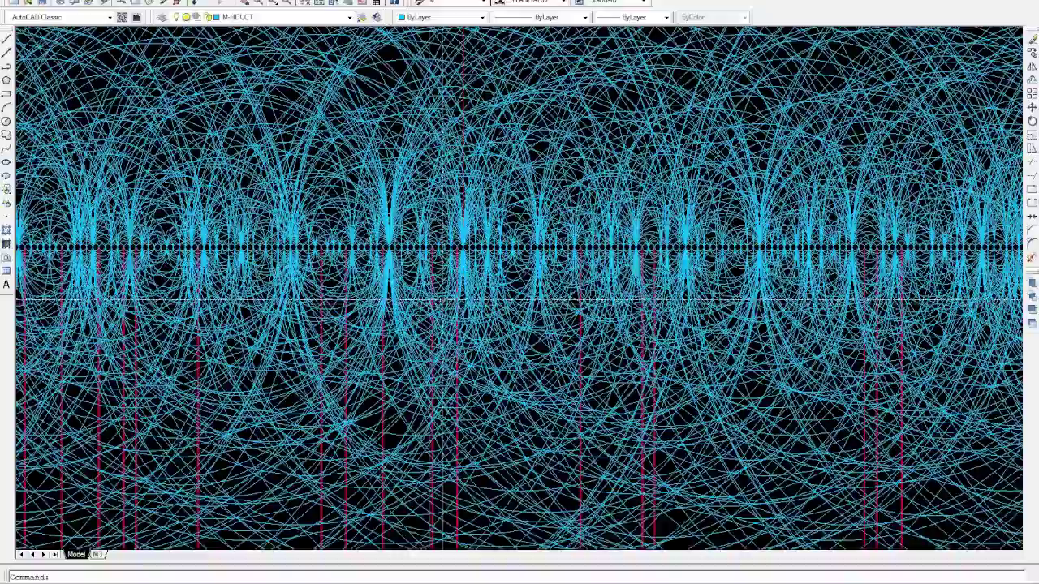
pyautogui.scroll(-1, 585, 304)
pyautogui.scroll(1, 587, 310)
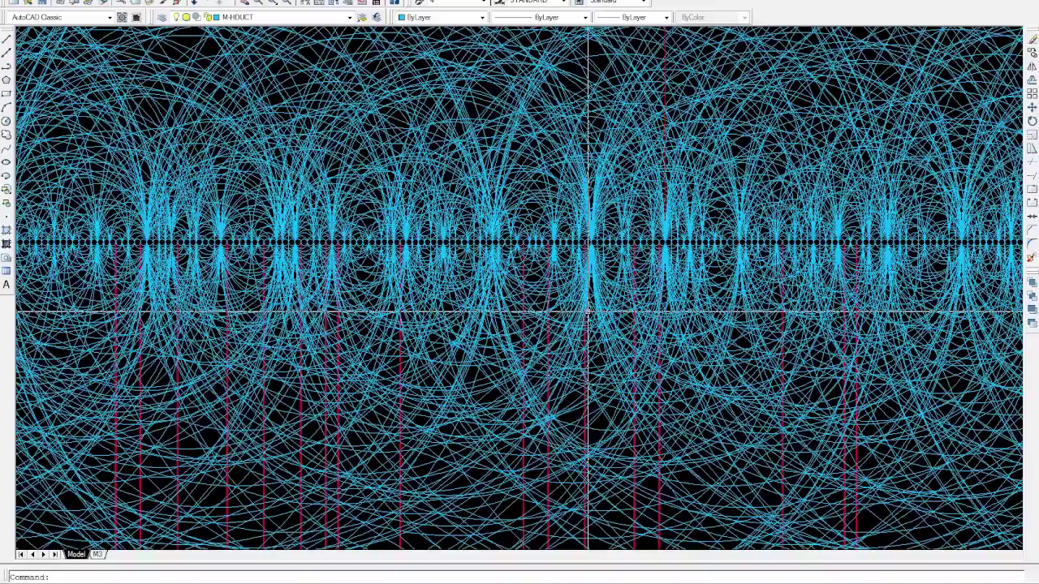
pyautogui.scroll(1, 587, 311)
pyautogui.scroll(-1, 441, 301)
pyautogui.scroll(1, 573, 303)
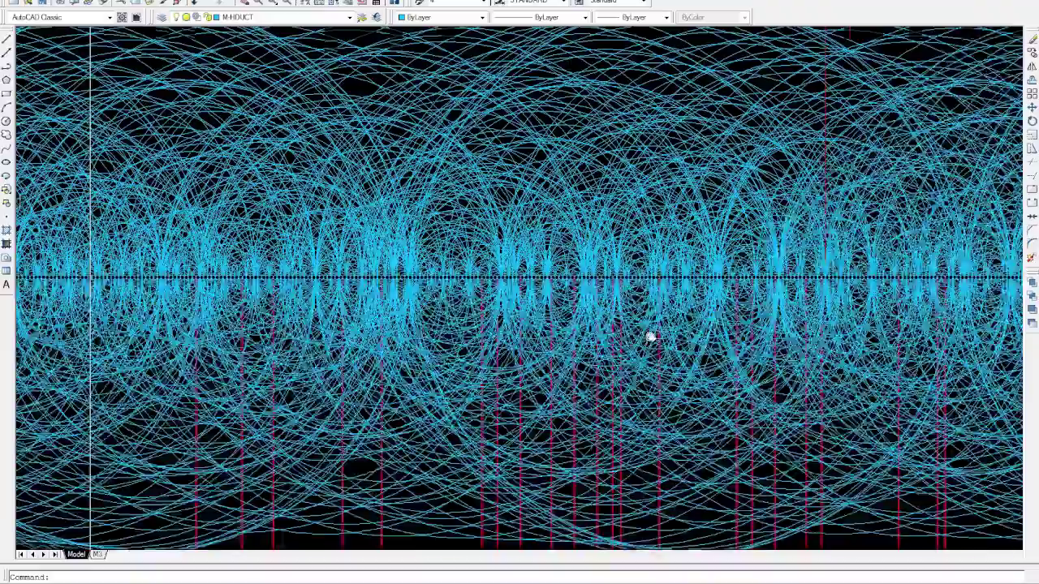
pyautogui.scroll(1, 650, 337)
pyautogui.scroll(-1, 401, 326)
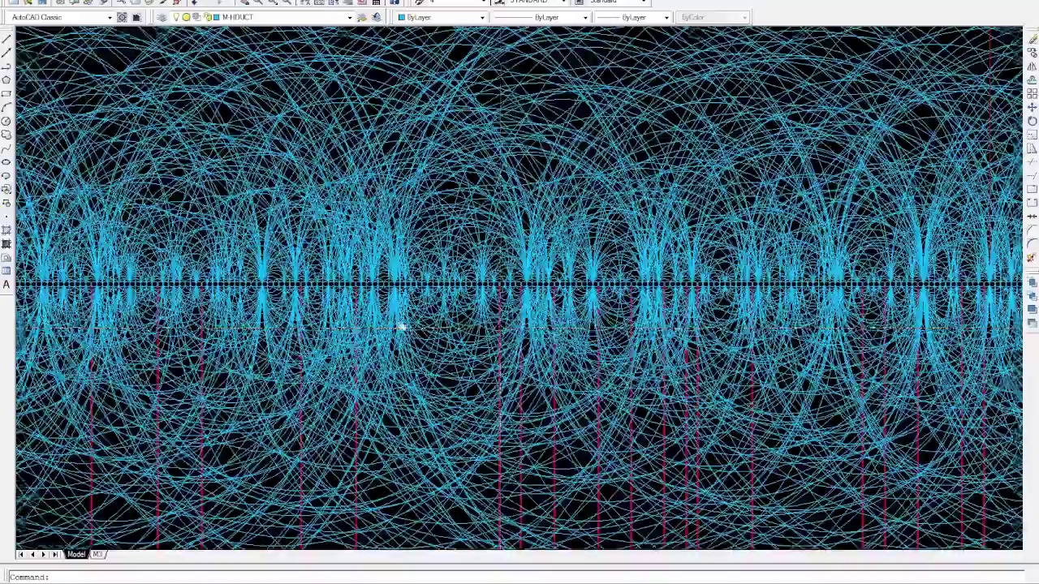
pyautogui.scroll(1, 722, 332)
pyautogui.scroll(-1, 722, 332)
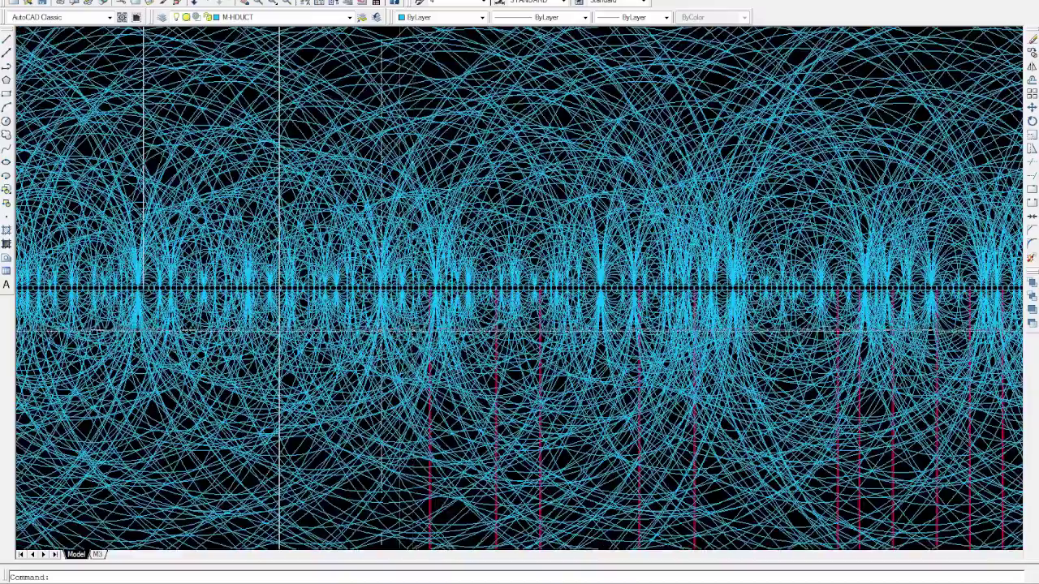
pyautogui.scroll(-1, 267, 325)
pyautogui.scroll(2, 308, 317)
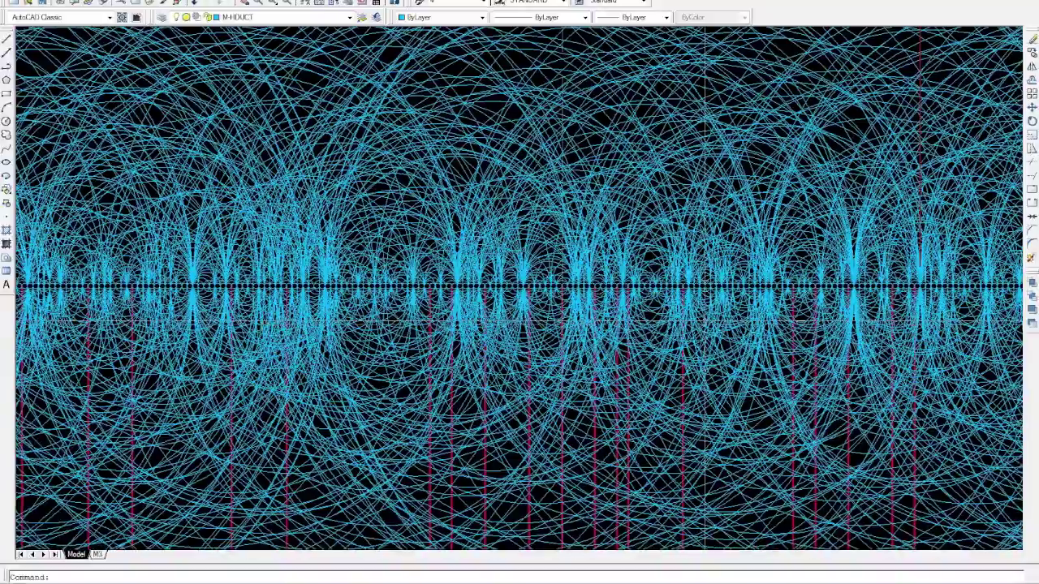
pyautogui.scroll(3, 835, 317)
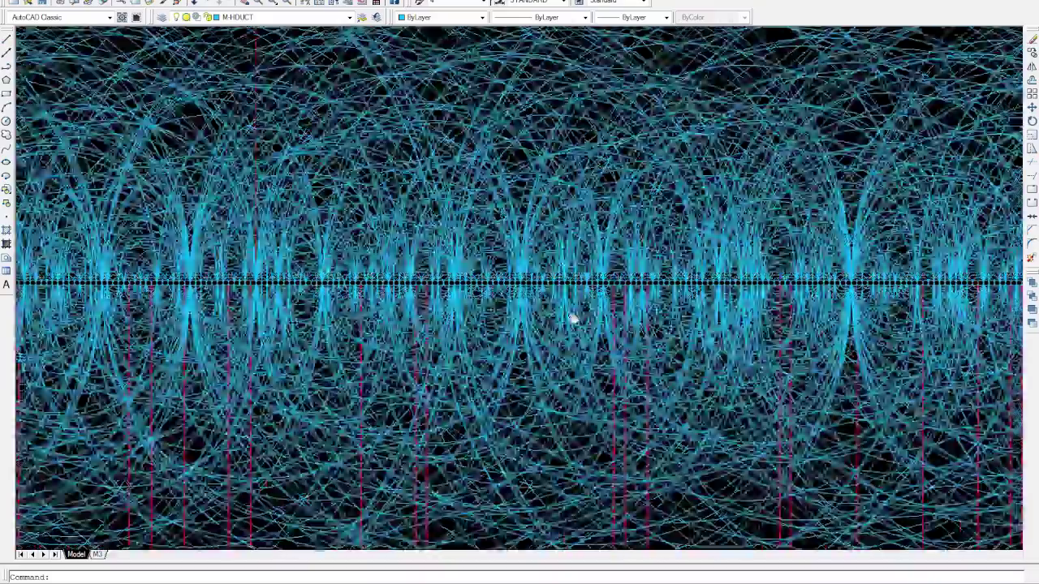
pyautogui.scroll(2, 539, 304)
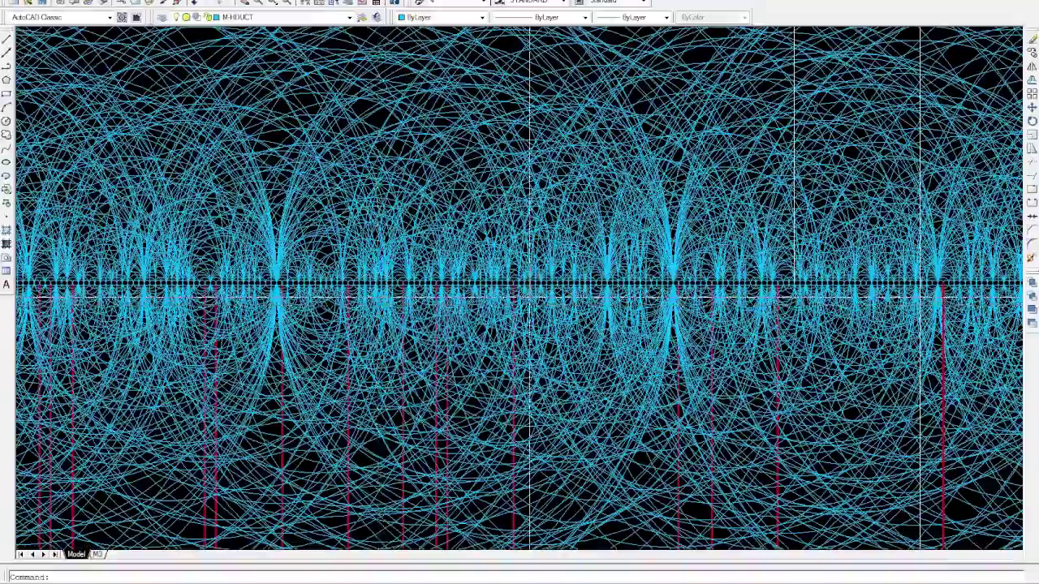
pyautogui.scroll(-3, 529, 297)
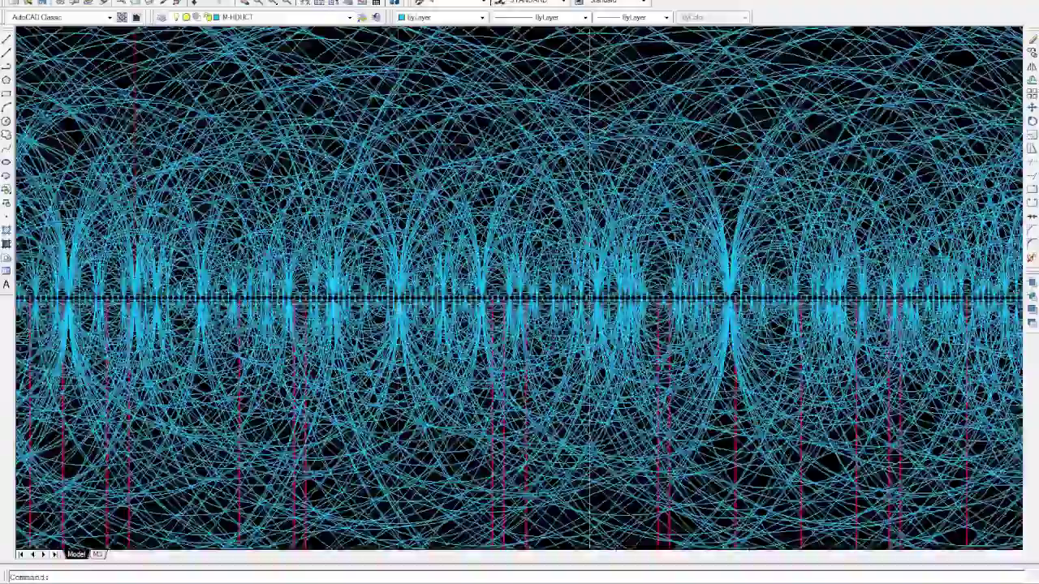
pyautogui.scroll(2, 590, 297)
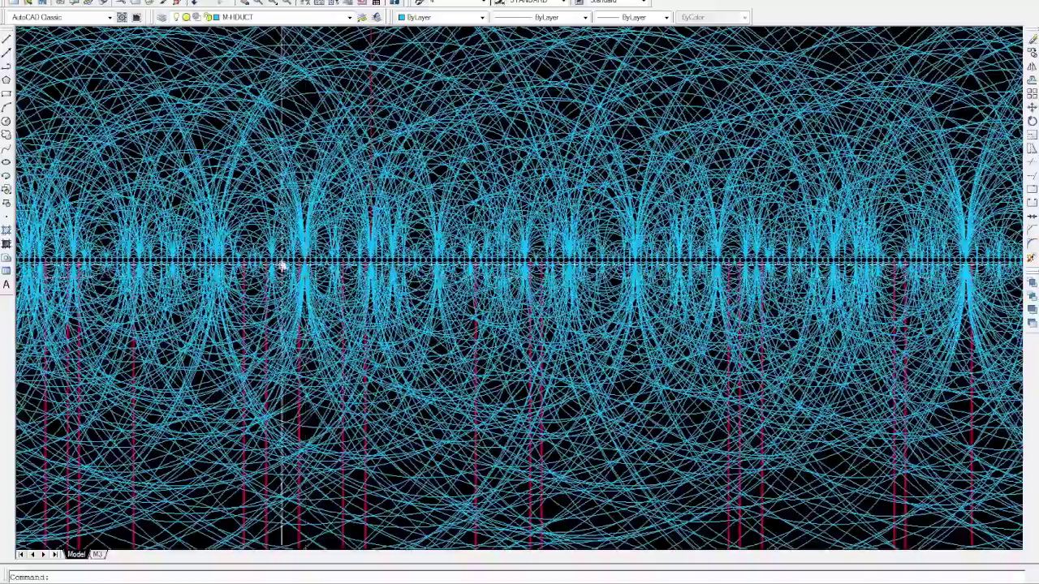
pyautogui.scroll(4, 282, 265)
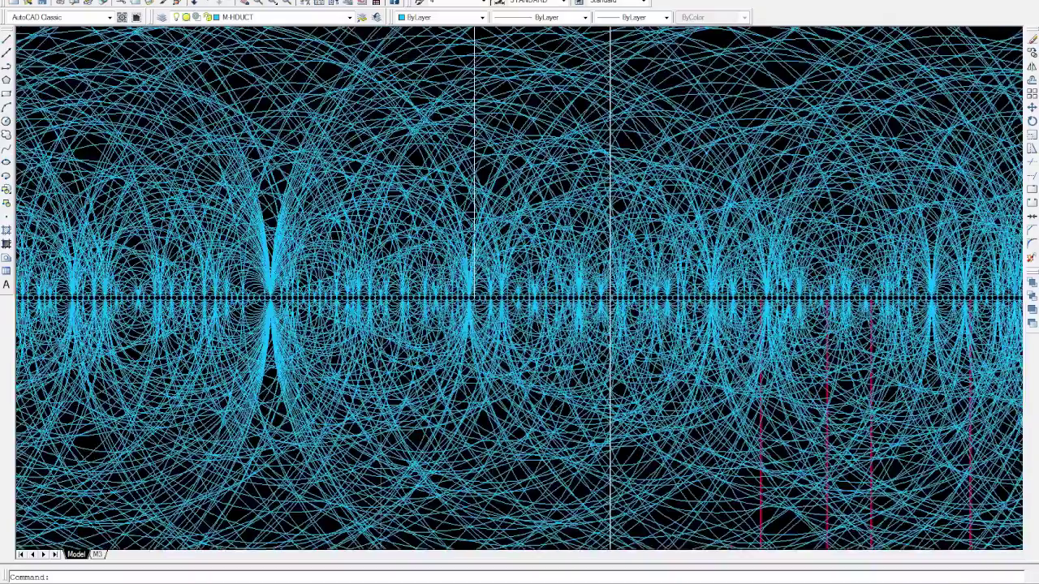
pyautogui.scroll(2, 121, 302)
pyautogui.scroll(3, 733, 295)
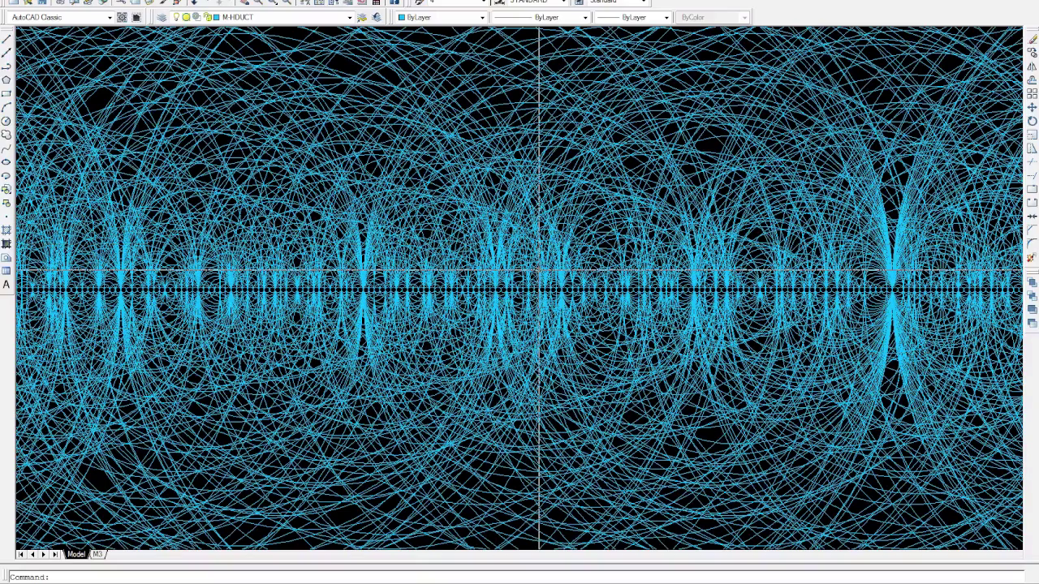
# Zoom out to the whole sieve, then zoom in on the left apex where the smallest circles start.
pyautogui.scroll(-5, 853, 288)
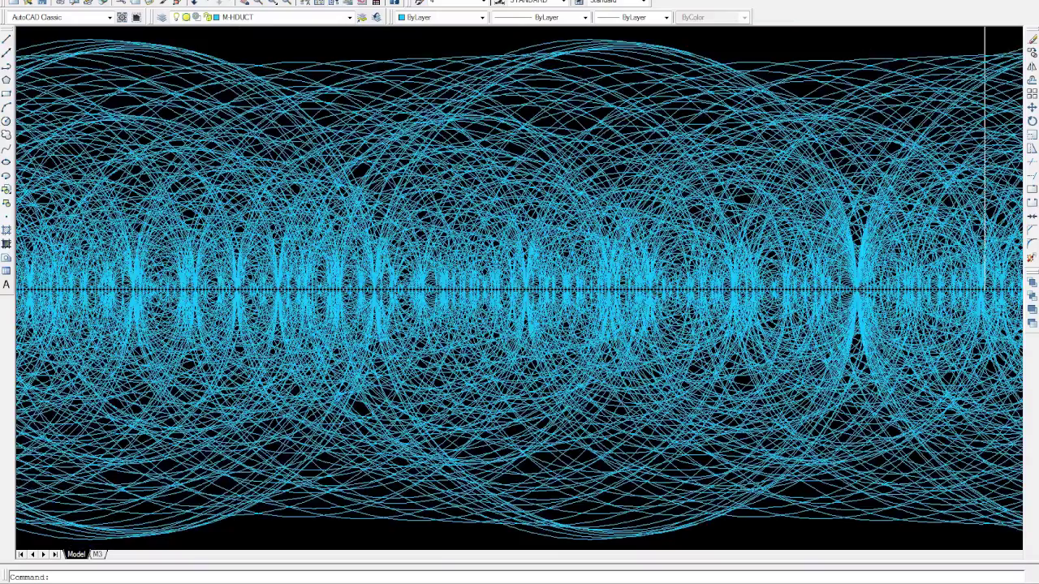
pyautogui.scroll(-3, 853, 288)
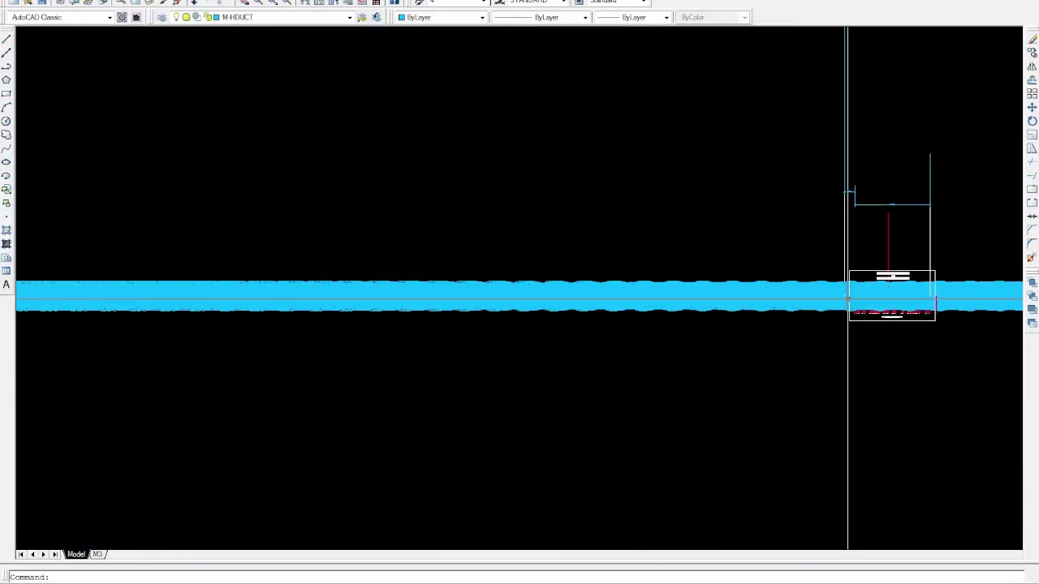
pyautogui.scroll(-3, 848, 301)
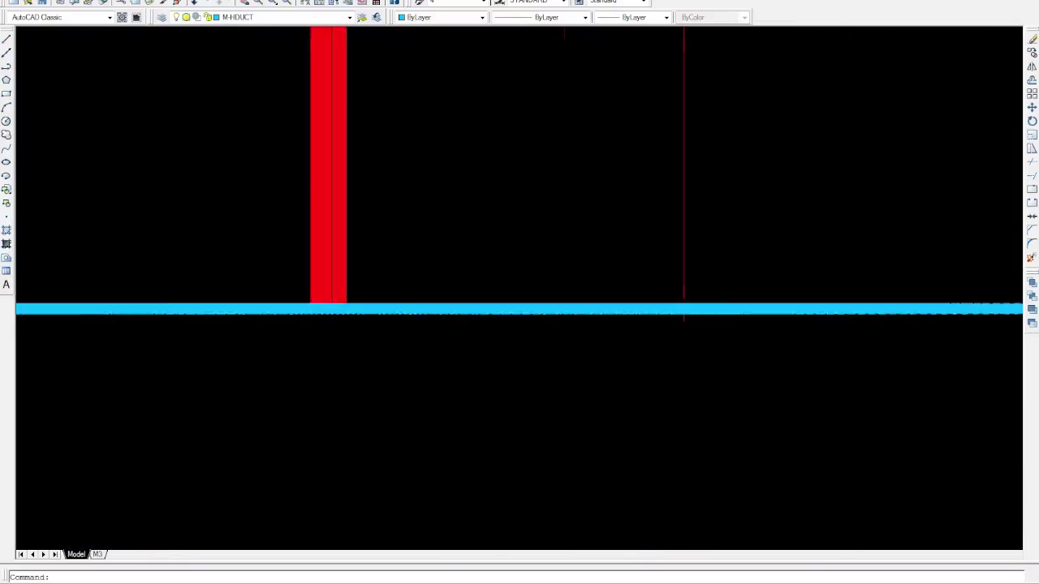
pyautogui.scroll(-2, 812, 307)
pyautogui.scroll(6, 731, 301)
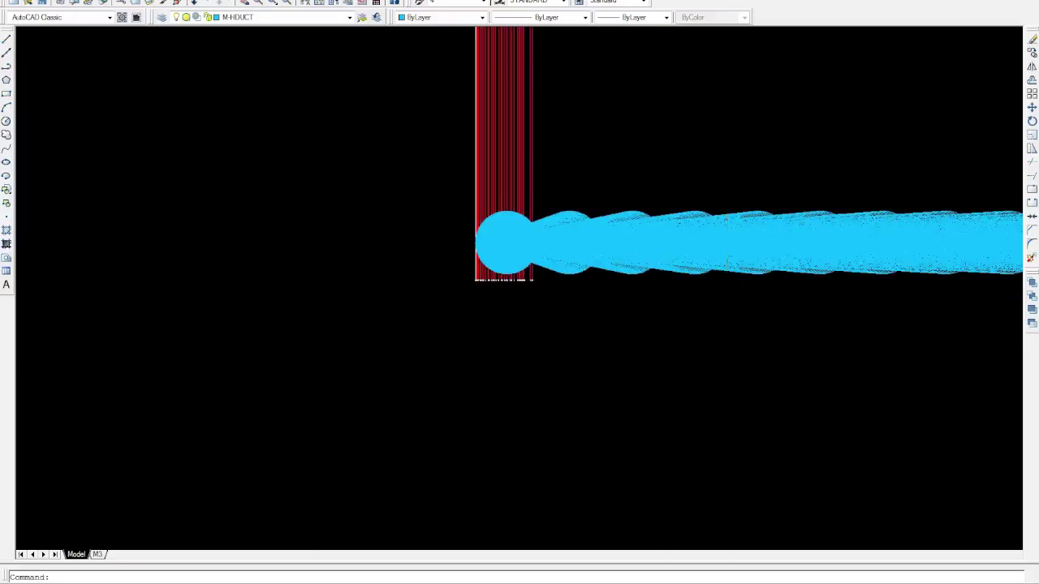
pyautogui.scroll(3, 656, 242)
pyautogui.scroll(-4, 514, 267)
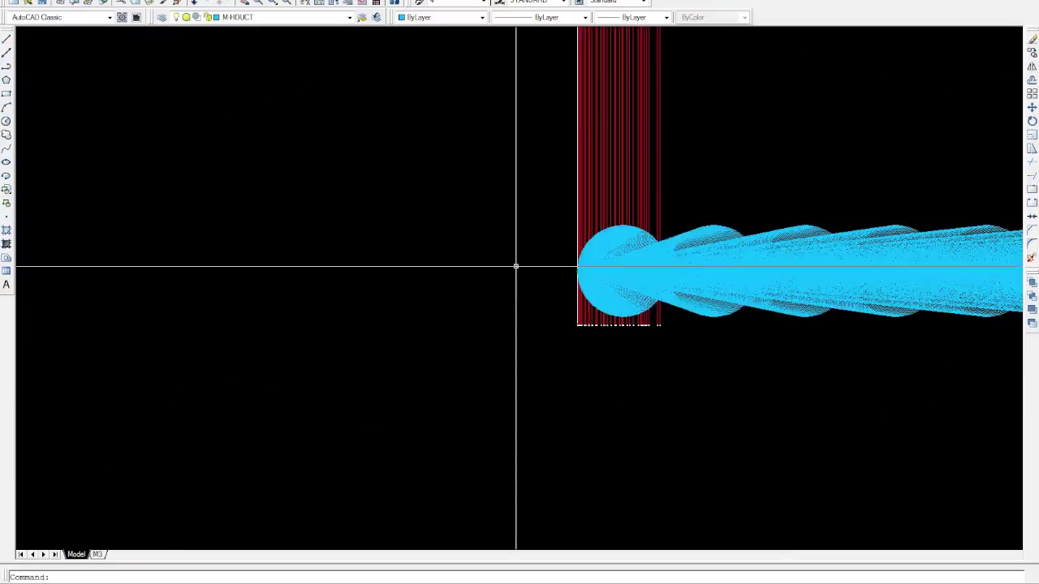
pyautogui.scroll(5, 549, 268)
pyautogui.scroll(2, 550, 267)
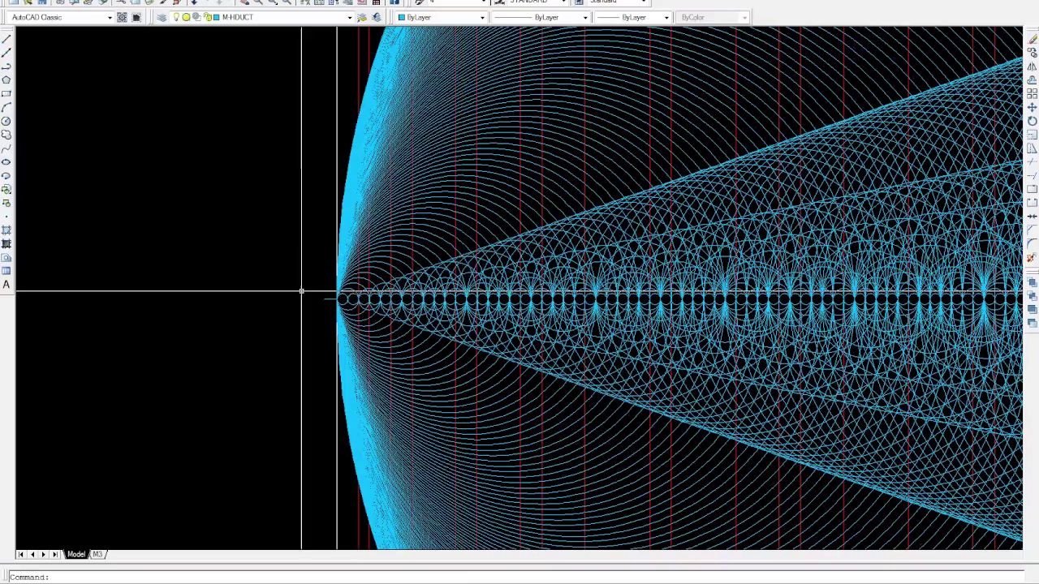
pyautogui.scroll(4, 324, 292)
pyautogui.scroll(1, 480, 315)
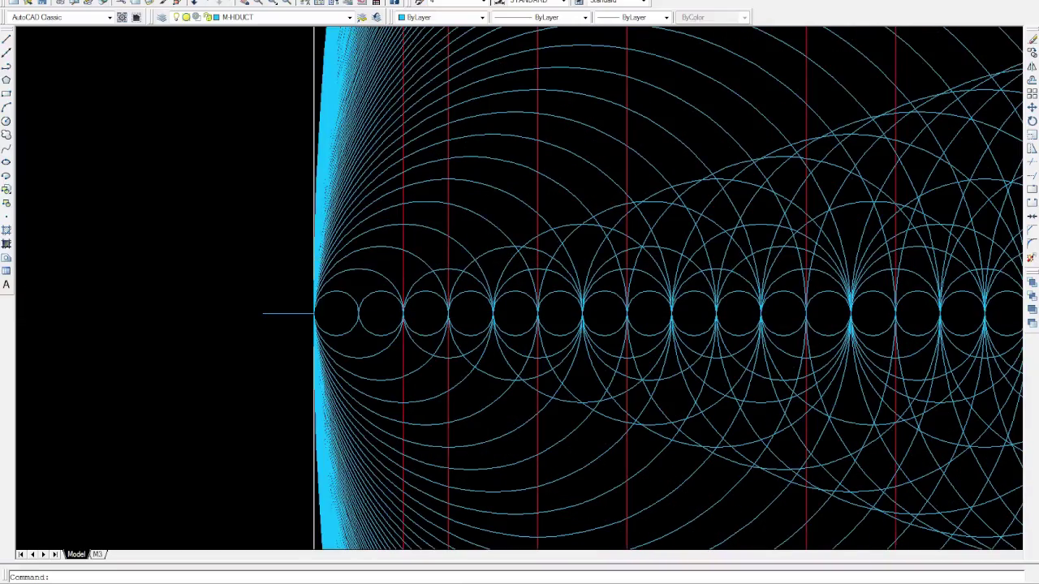
# Select a large circle and a smaller circle that share the same right end on the axis.
pyautogui.click(445, 297)
pyautogui.click(649, 247)
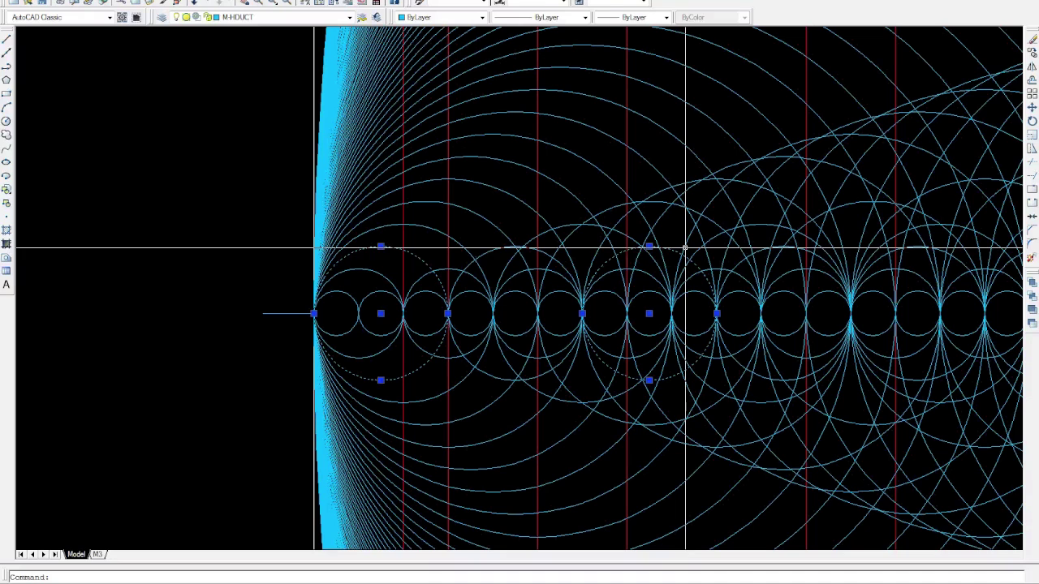
pyautogui.press('Escape')
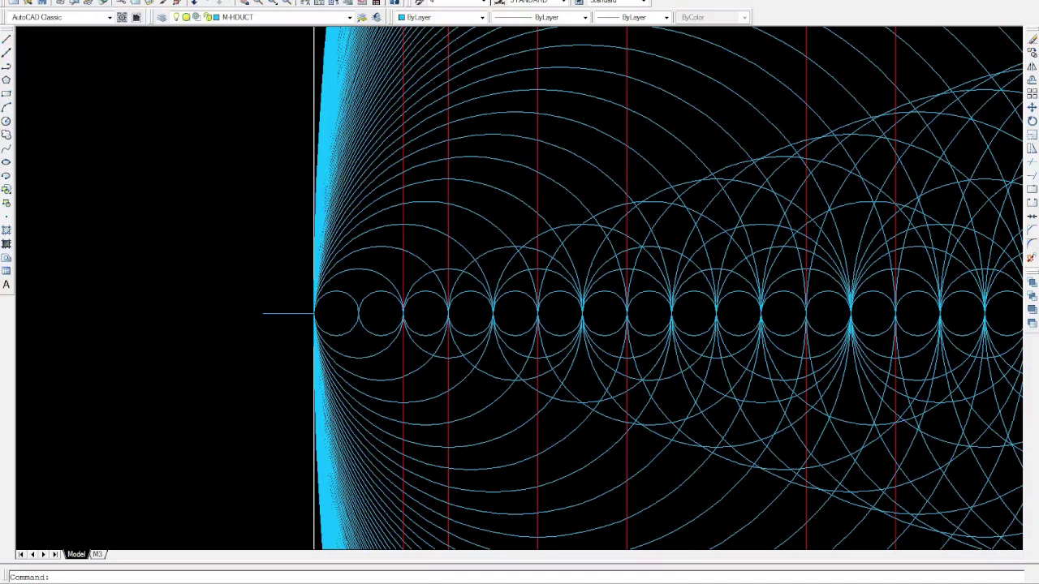
pyautogui.click(661, 174)
pyautogui.click(650, 249)
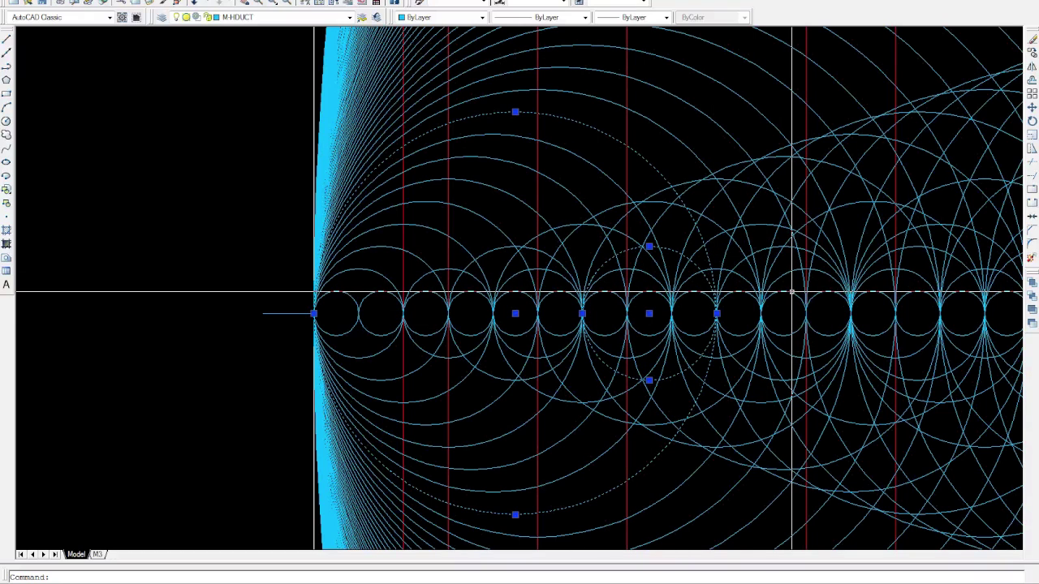
# Select two equal axis circles plus the larger circle spanning both, then clear the selection.
pyautogui.scroll(-2, 276, 314)
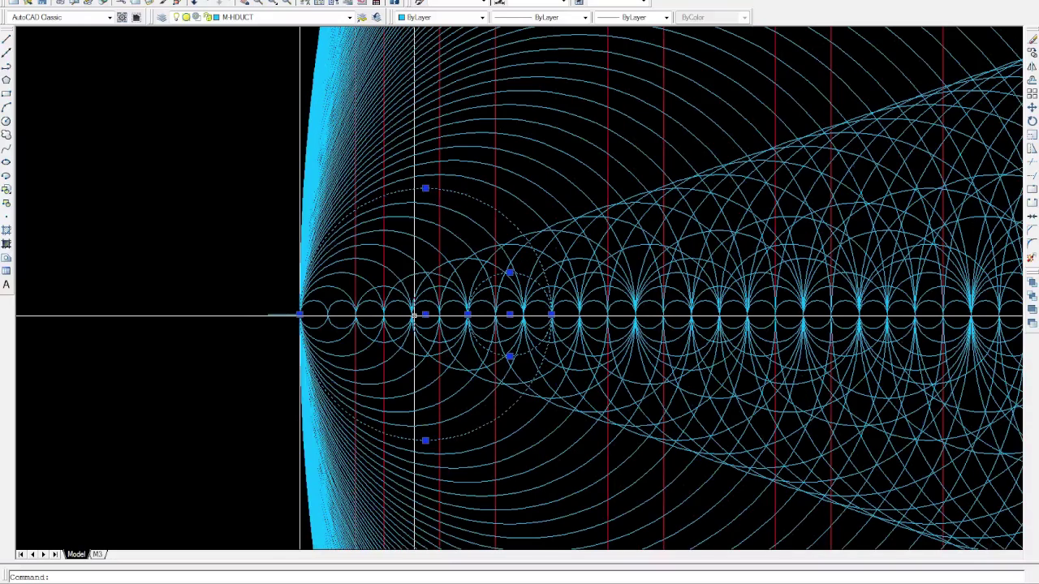
pyautogui.scroll(2, 536, 301)
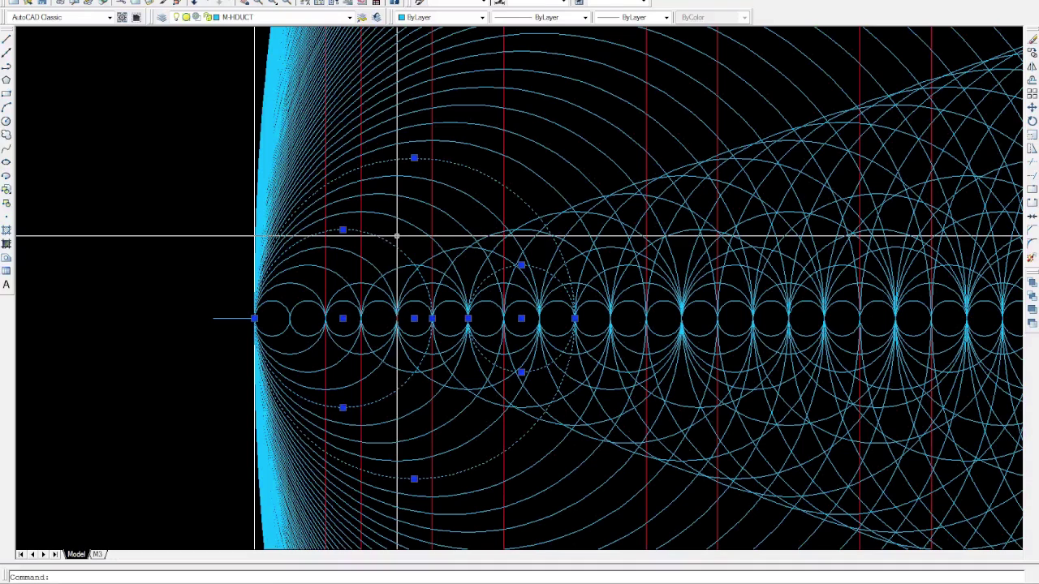
pyautogui.press('Escape')
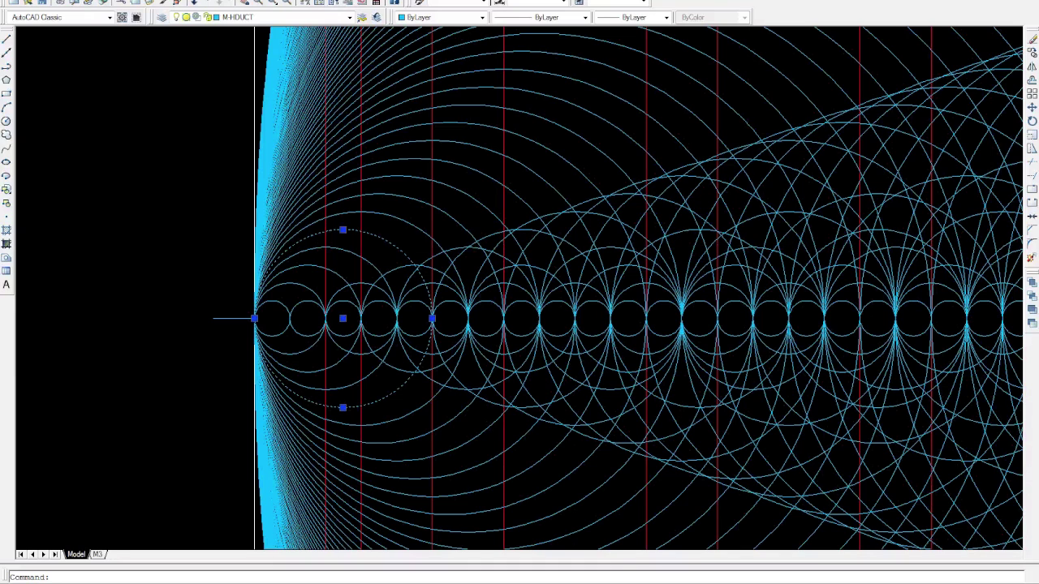
pyautogui.click(743, 242)
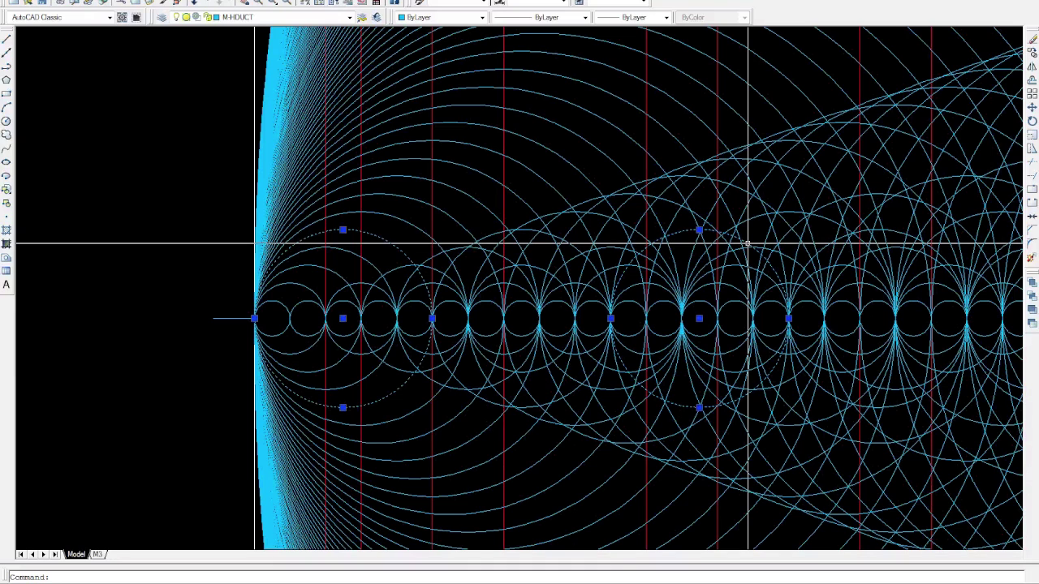
pyautogui.click(747, 175)
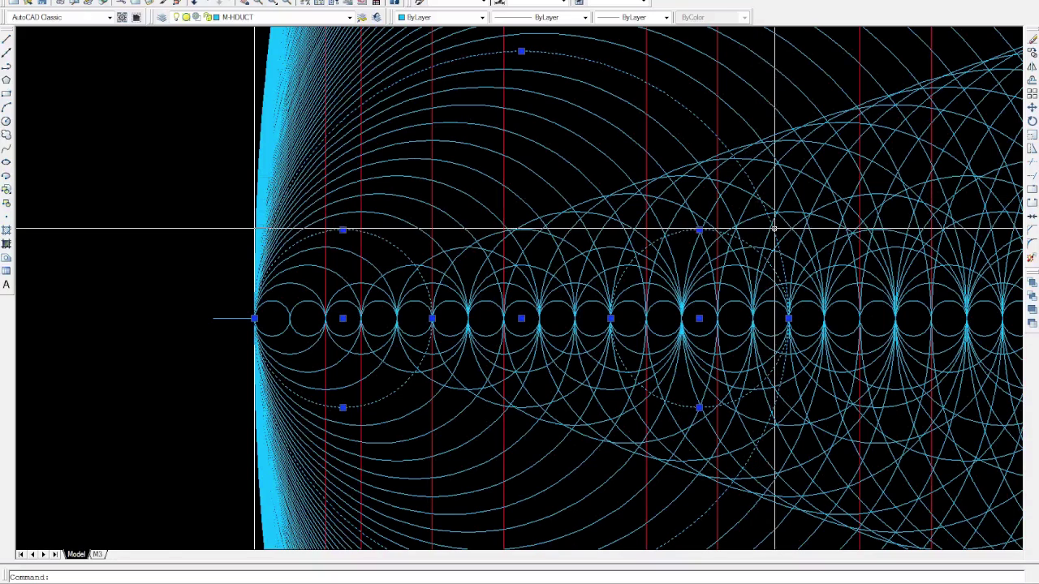
pyautogui.scroll(2, 778, 224)
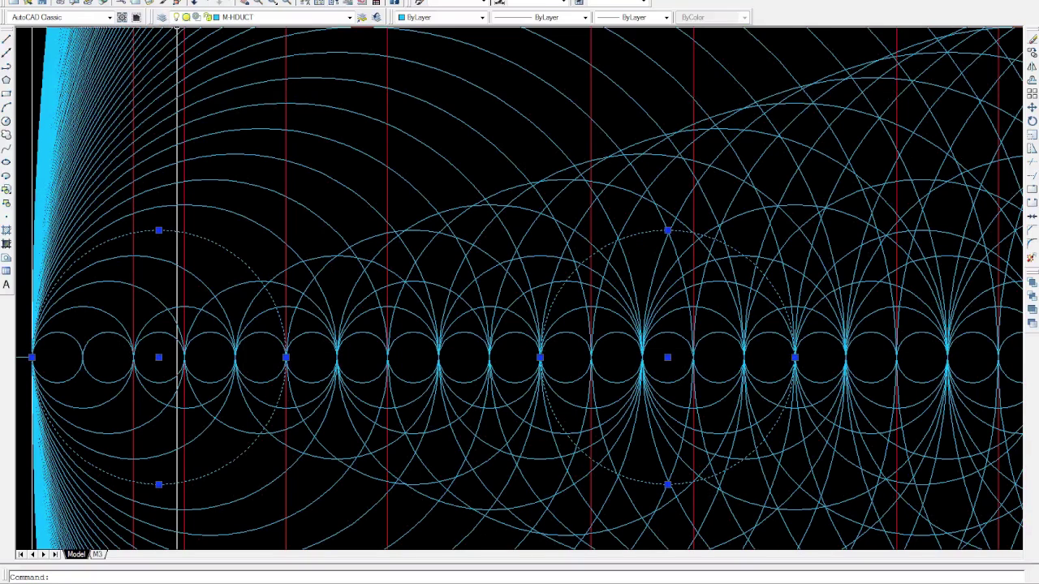
pyautogui.press('Escape')
pyautogui.scroll(-2, 347, 297)
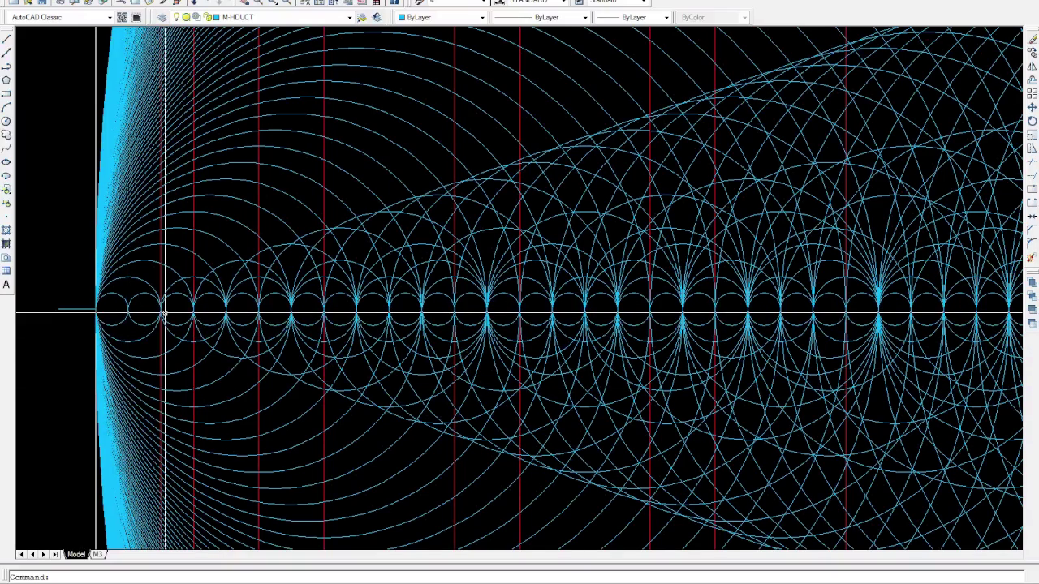
# Zoom around the left end of the number line where neighbouring small circles touch.
pyautogui.scroll(-2, 164, 313)
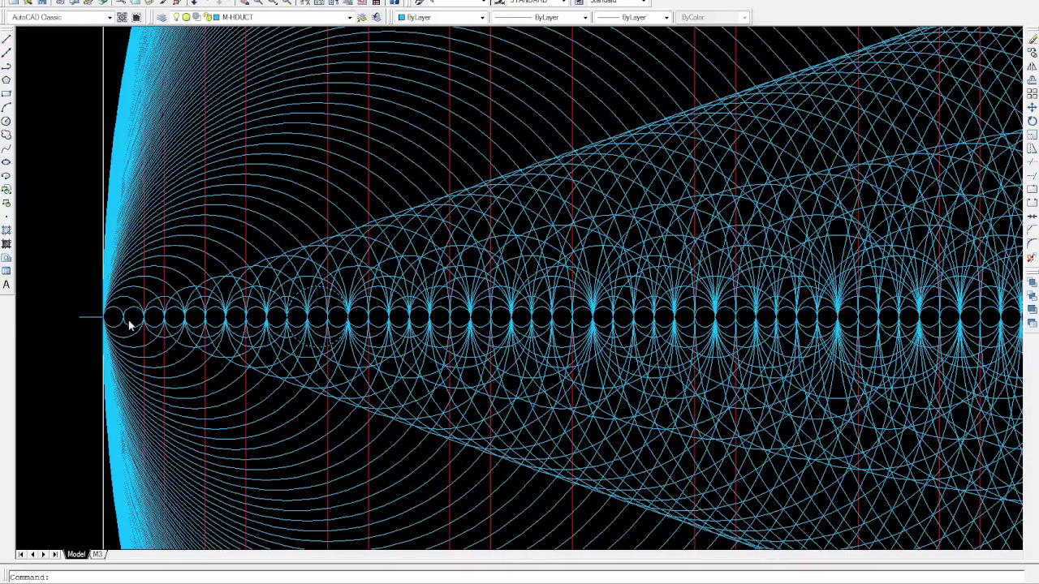
pyautogui.scroll(3, 61, 292)
# Select two adjacent equal small circles near the line's start, then zoom out and deselect them.
pyautogui.scroll(2, 60, 289)
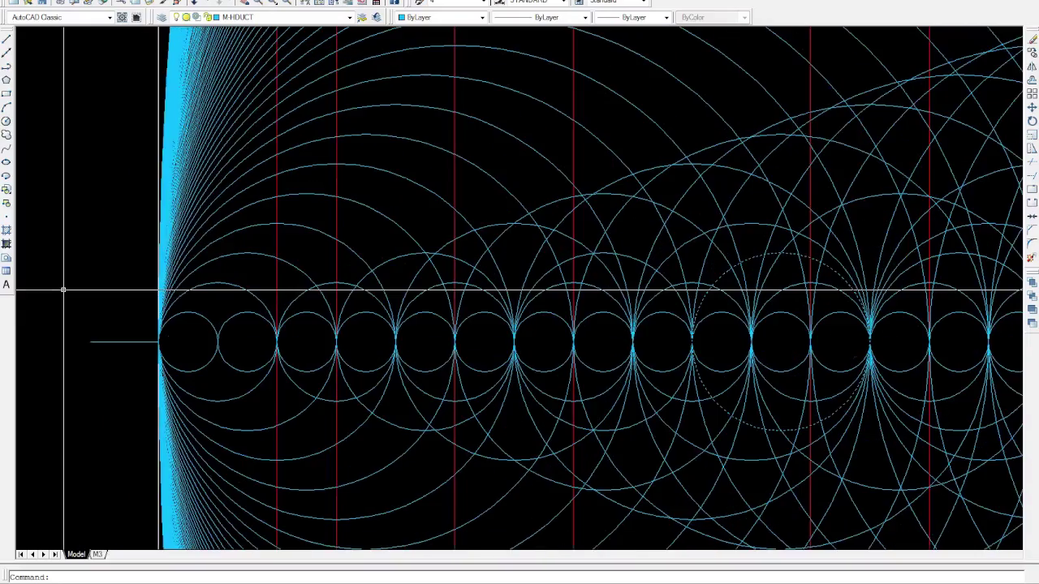
pyautogui.scroll(-2, 137, 300)
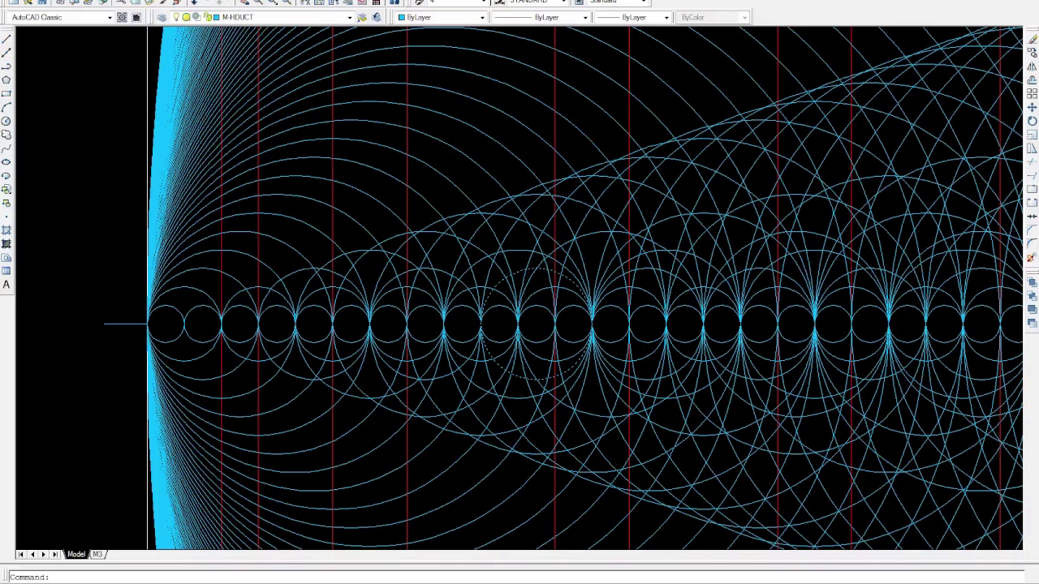
pyautogui.click(244, 281)
pyautogui.click(292, 273)
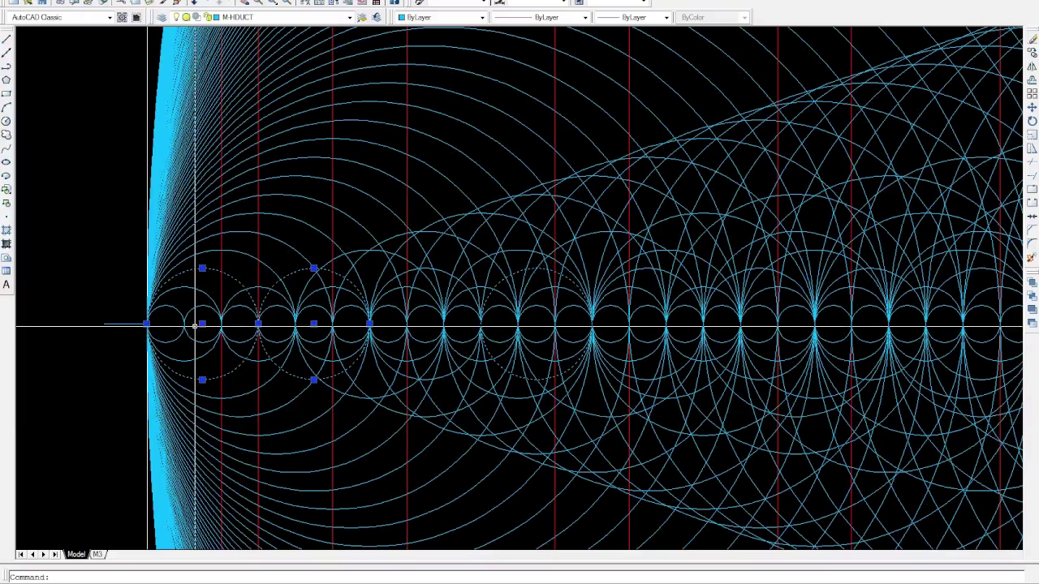
pyautogui.scroll(-2, 105, 339)
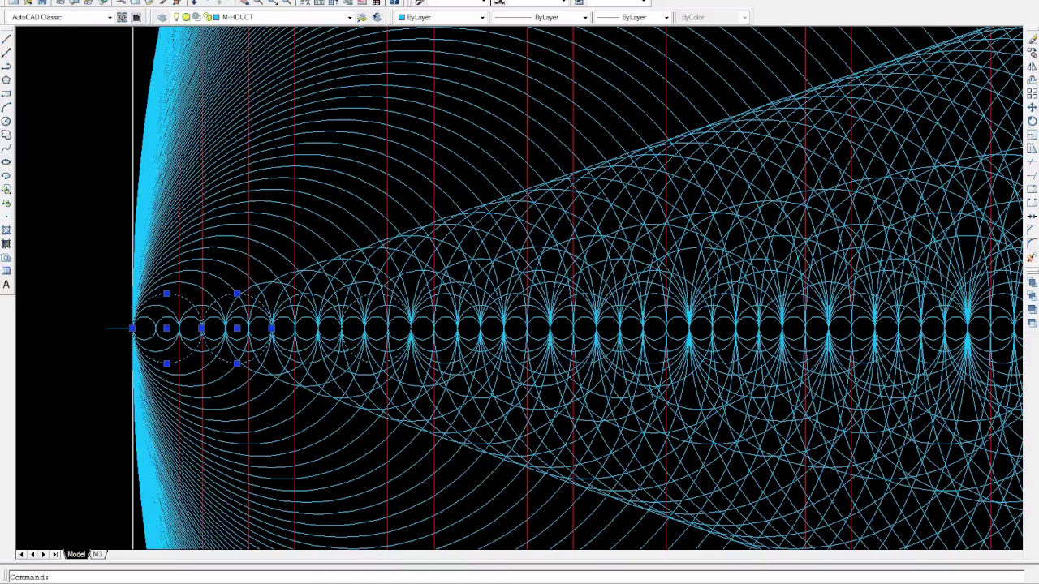
pyautogui.press('Escape')
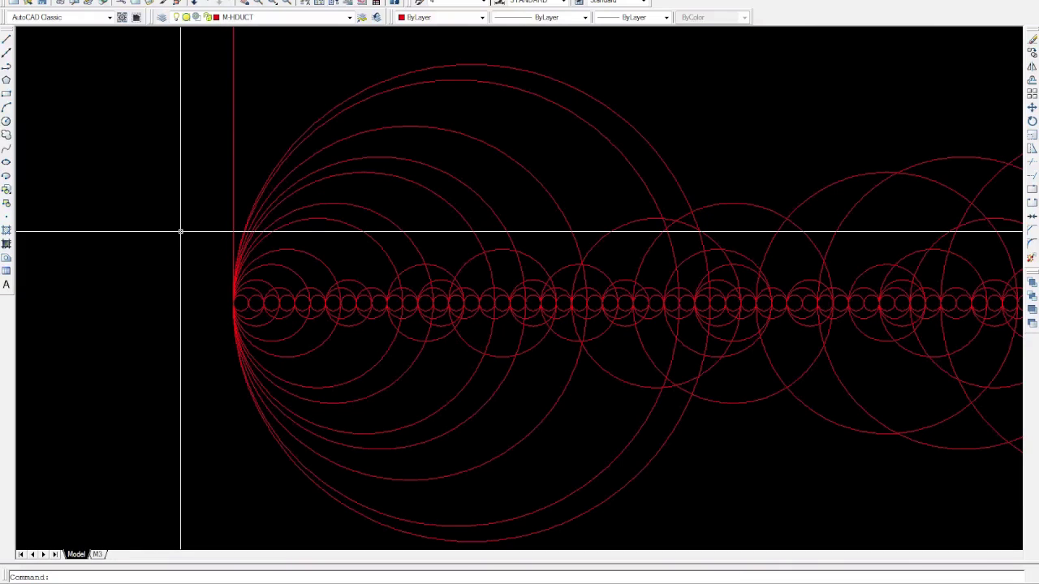
pyautogui.scroll(3, 267, 268)
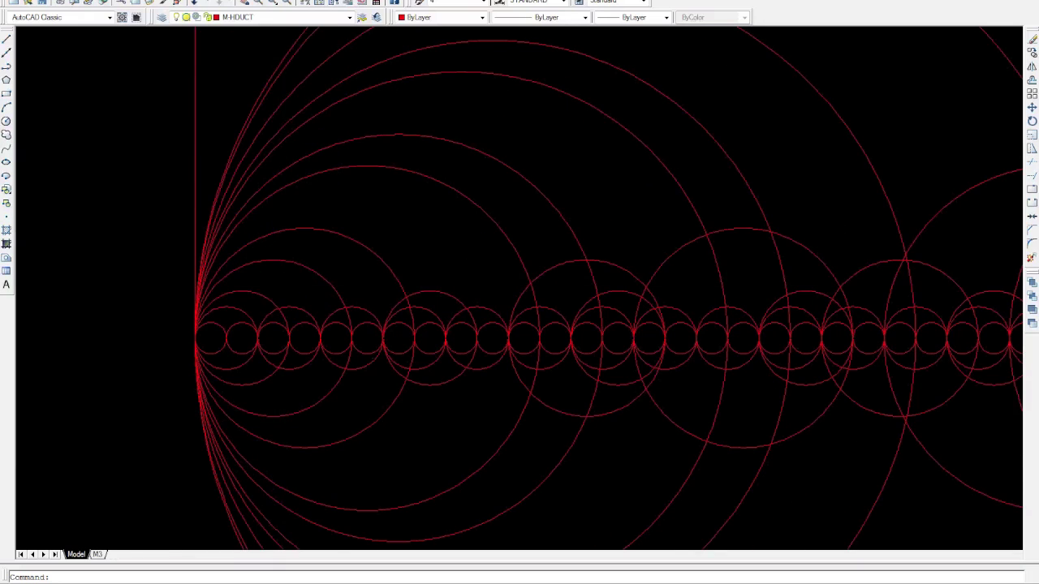
pyautogui.scroll(-2, 140, 287)
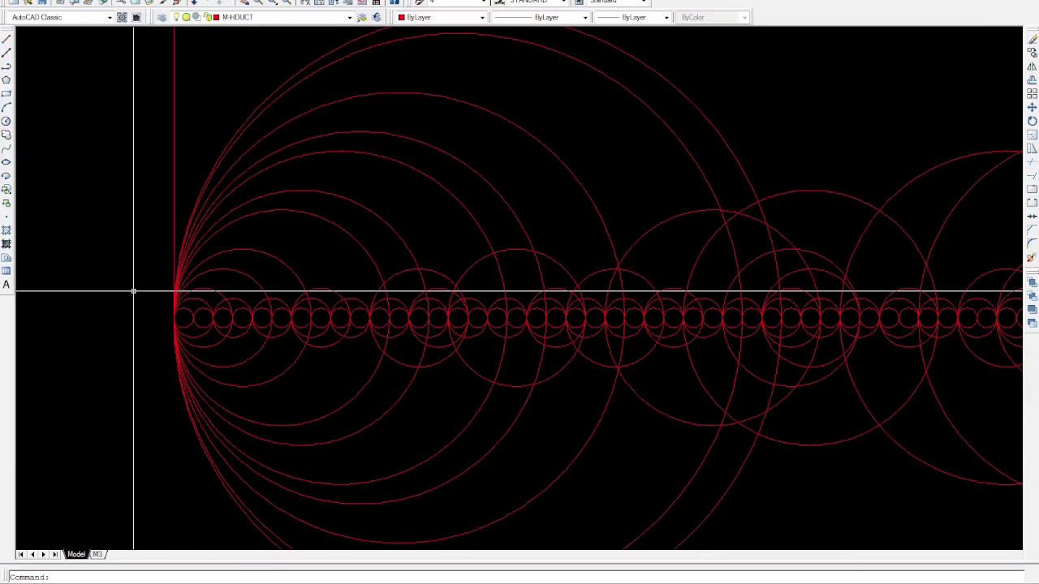
pyautogui.scroll(-1, 86, 239)
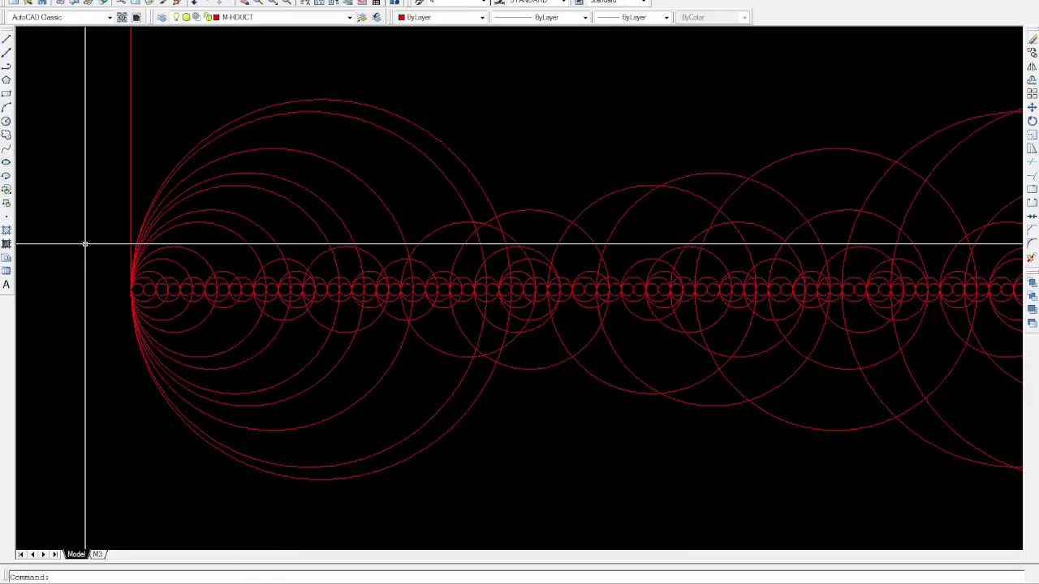
pyautogui.moveTo(562, 317)
pyautogui.mouseDown()
pyautogui.moveTo(480, 328)
pyautogui.moveTo(509, 324)
pyautogui.mouseUp()
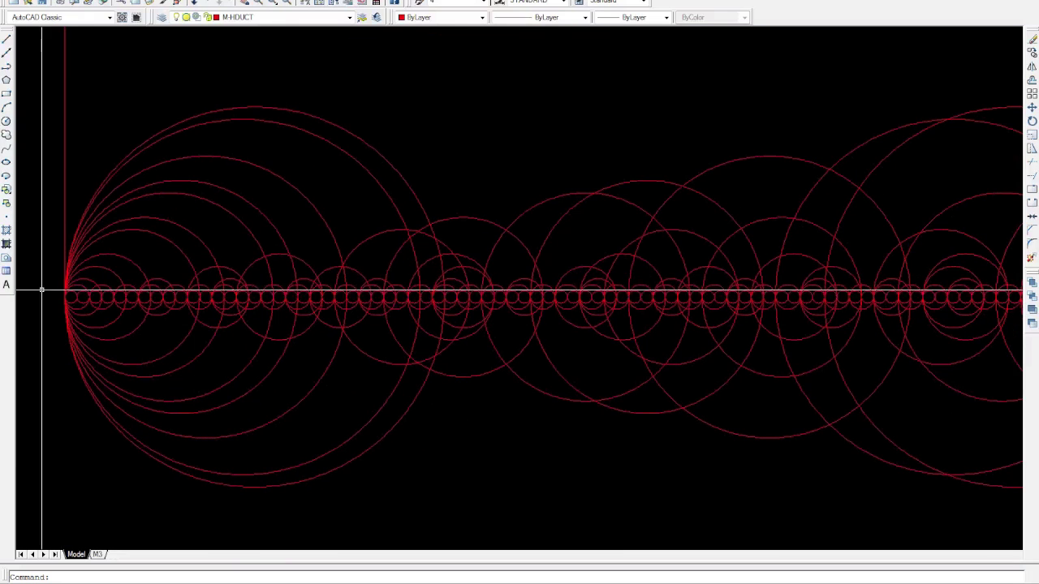
pyautogui.scroll(2, 18, 285)
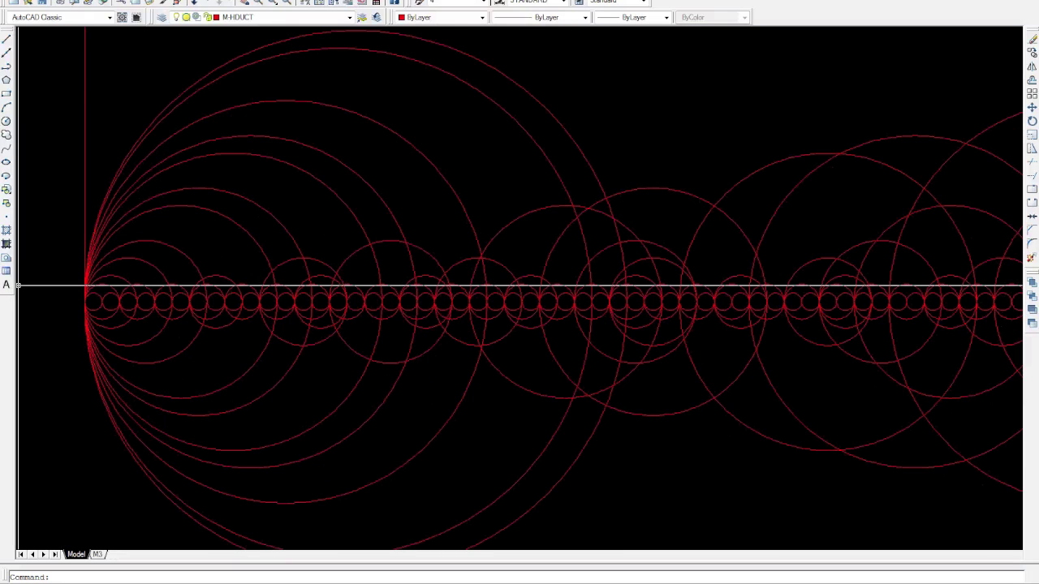
pyautogui.scroll(2, 18, 285)
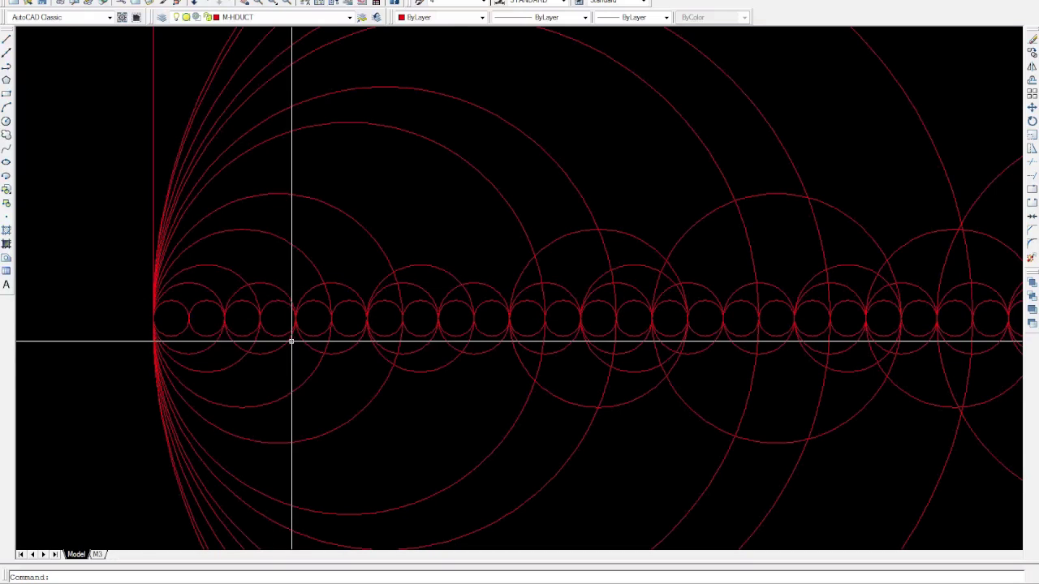
pyautogui.moveTo(560, 358)
pyautogui.mouseDown()
pyautogui.moveTo(343, 332)
pyautogui.moveTo(436, 304)
pyautogui.moveTo(322, 294)
pyautogui.mouseUp()
pyautogui.scroll(-1, 249, 304)
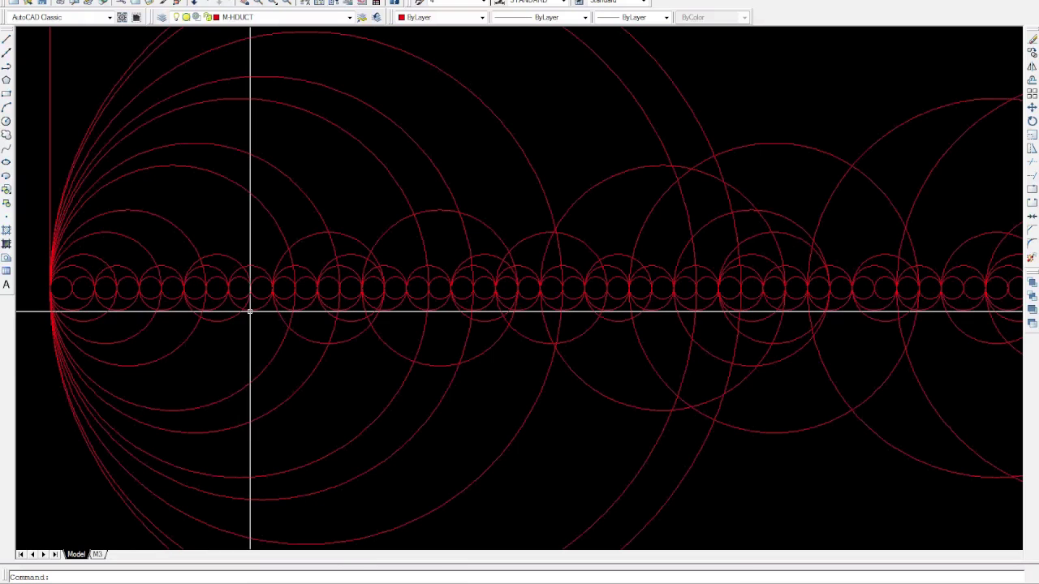
pyautogui.scroll(-1, 243, 304)
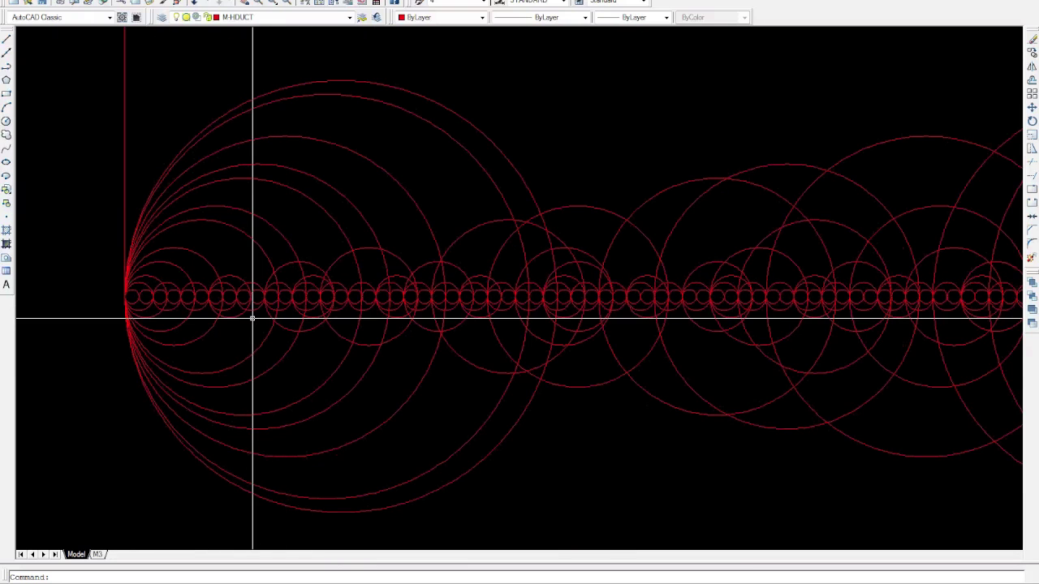
pyautogui.moveTo(538, 345); pyautogui.dragTo(380, 343)
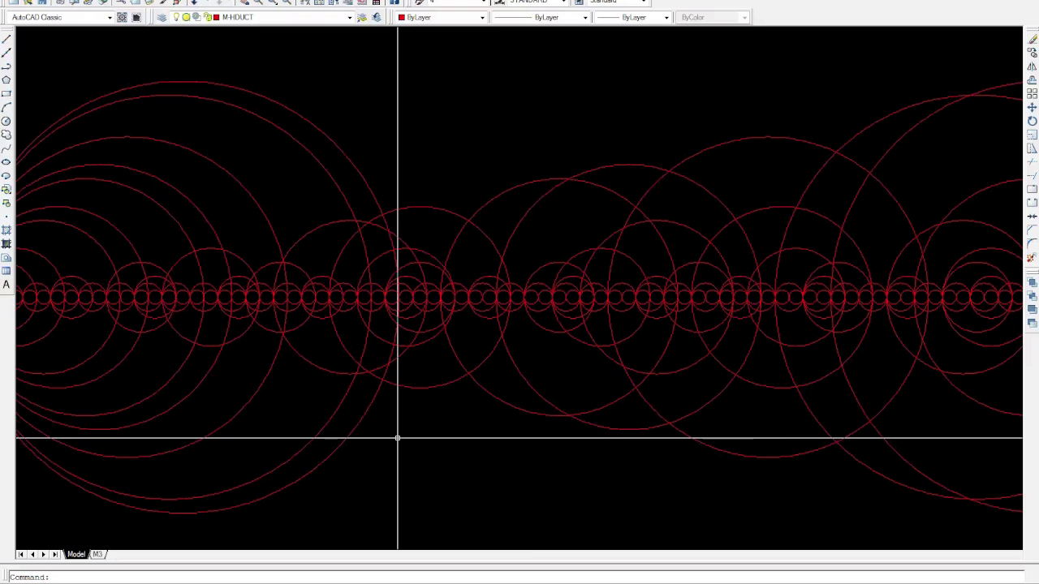
pyautogui.scroll(3, 559, 274)
pyautogui.scroll(2, 268, 239)
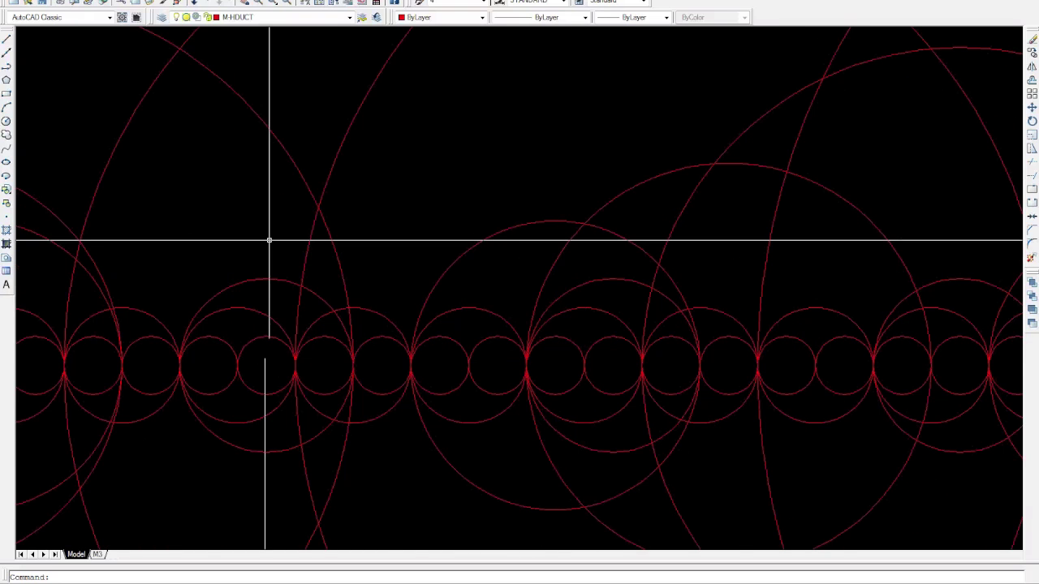
pyautogui.scroll(-3, 269, 241)
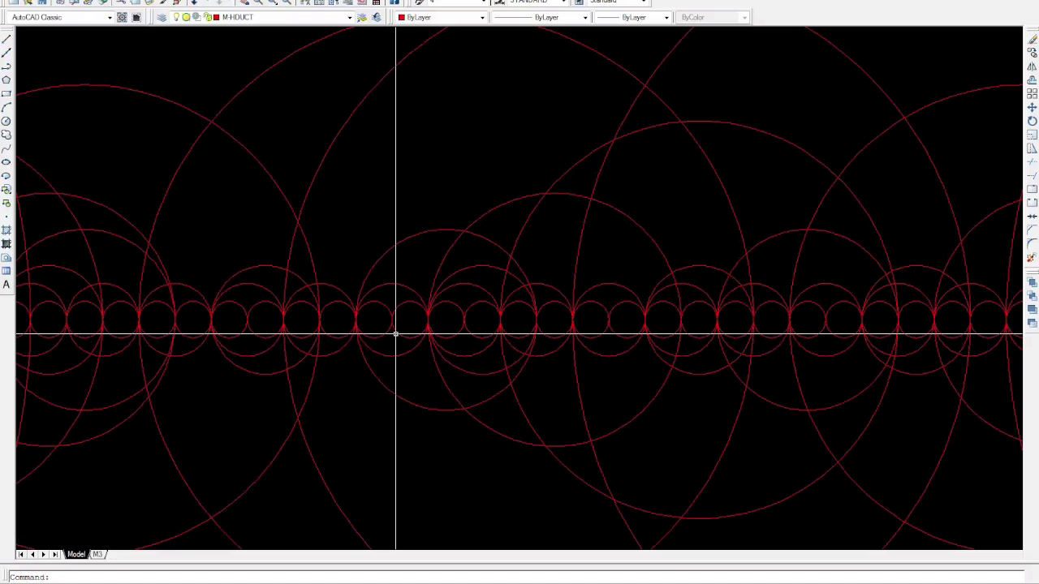
pyautogui.moveTo(391, 341); pyautogui.dragTo(329, 360)
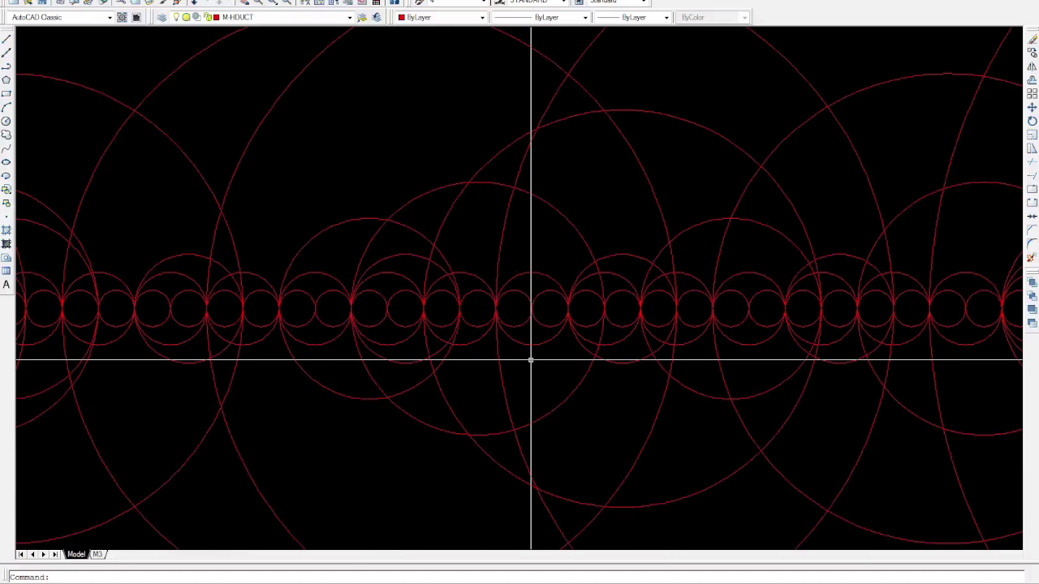
pyautogui.moveTo(531, 360); pyautogui.dragTo(144, 360)
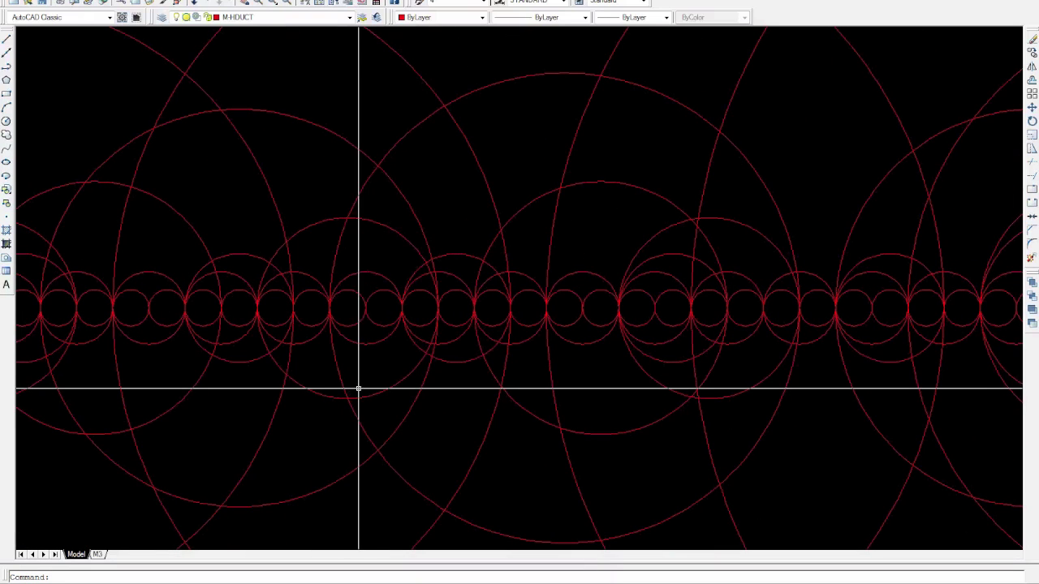
pyautogui.scroll(-2, 358, 386)
# Pan sideways along the circle band past the vertical marker line.
pyautogui.scroll(-3, 276, 376)
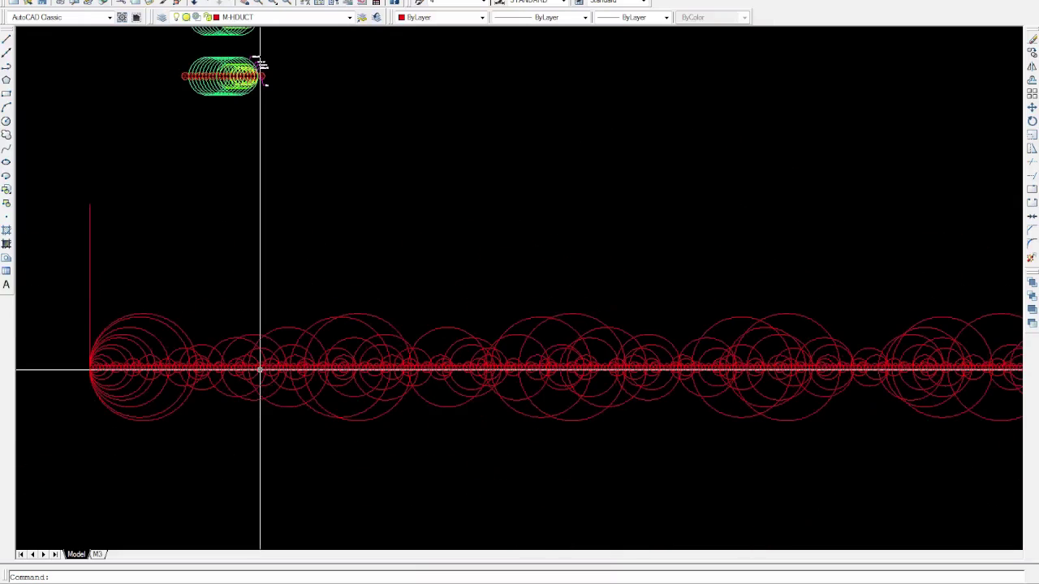
pyautogui.scroll(2, 347, 413)
pyautogui.moveTo(347, 413); pyautogui.dragTo(209, 409)
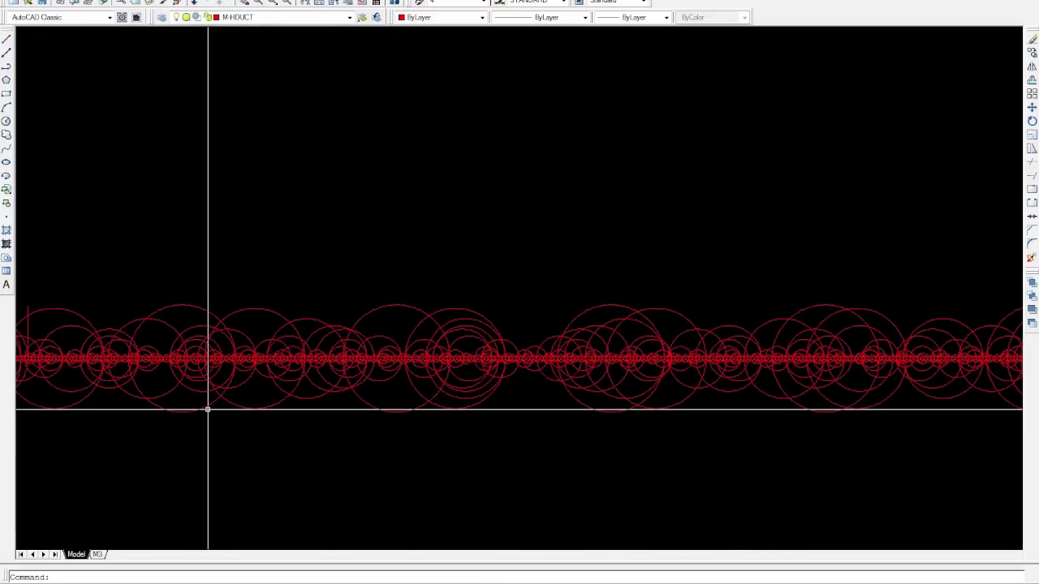
pyautogui.moveTo(682, 388); pyautogui.dragTo(47, 339)
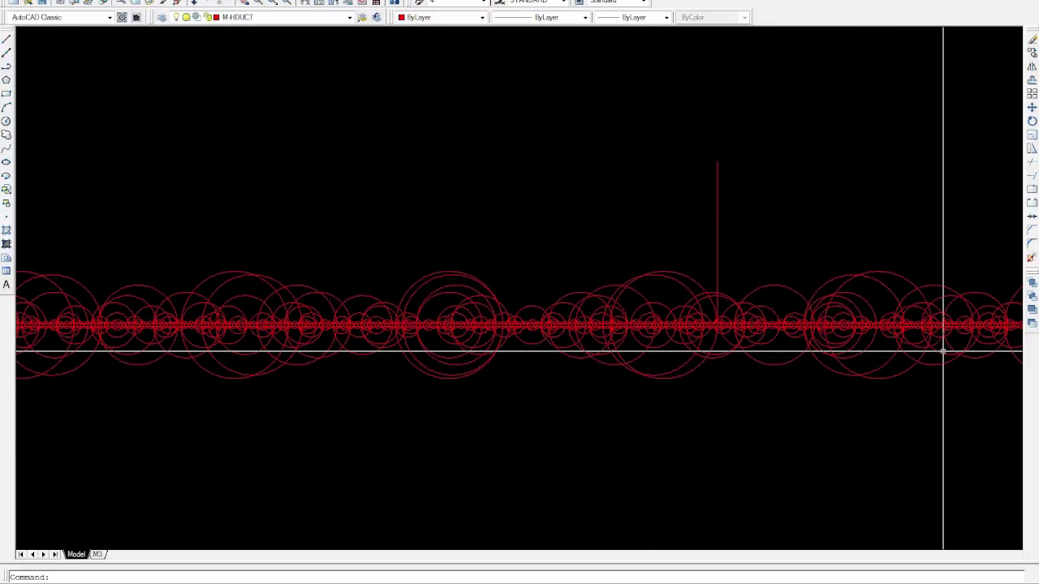
pyautogui.moveTo(942, 348); pyautogui.dragTo(62, 343)
# Zoom in and select the vertical red marker line rising from the number line.
pyautogui.scroll(-5, 209, 366)
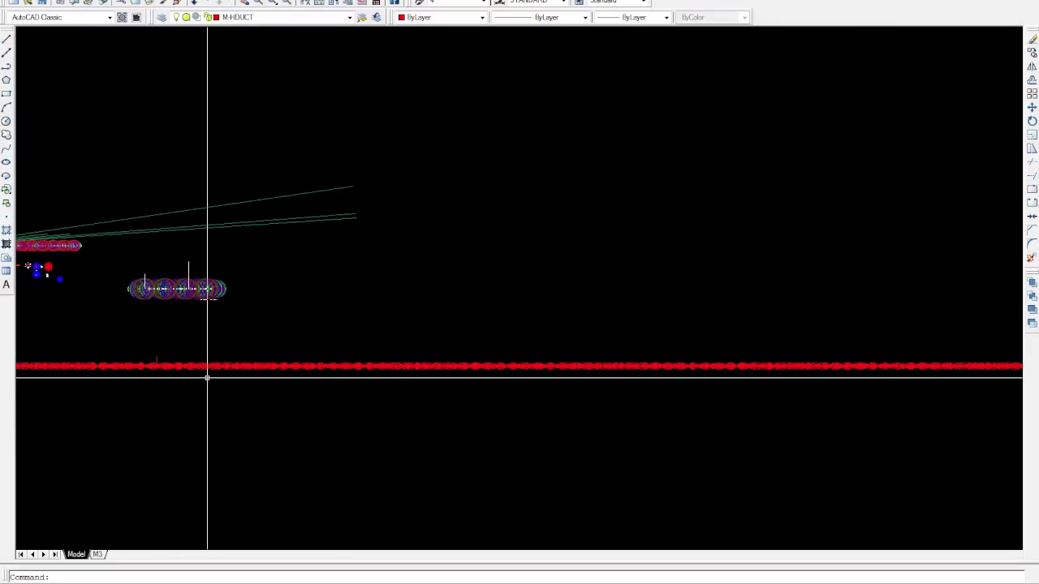
pyautogui.scroll(4, 180, 450)
pyautogui.scroll(3, 276, 492)
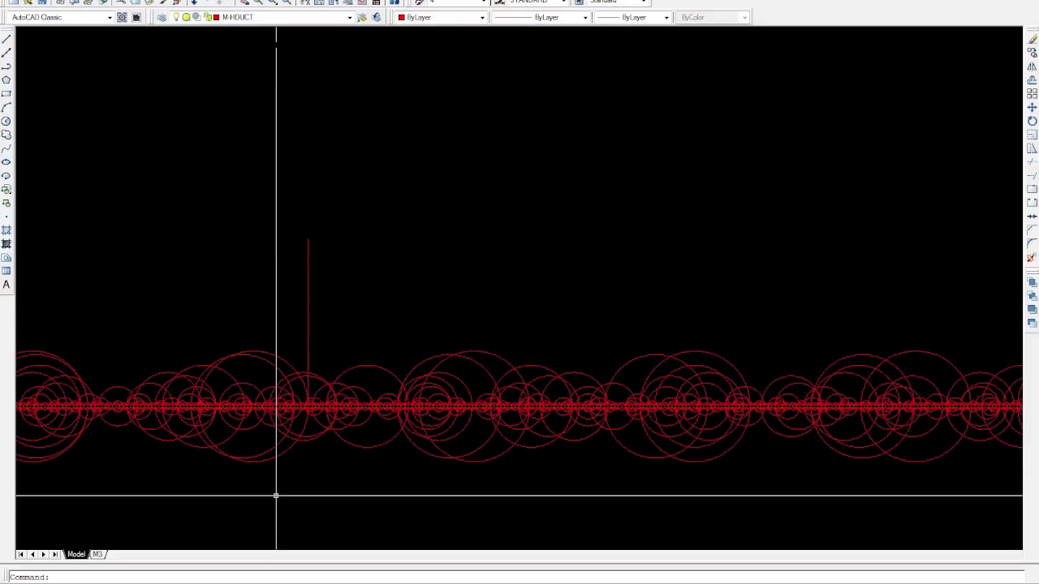
pyautogui.scroll(3, 268, 446)
pyautogui.scroll(2, 328, 392)
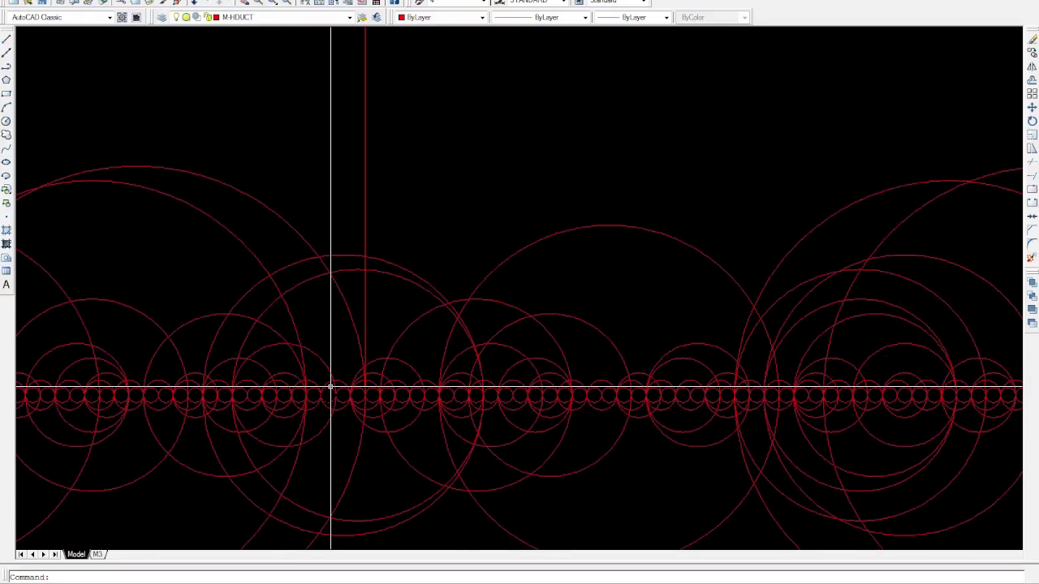
pyautogui.scroll(2, 370, 386)
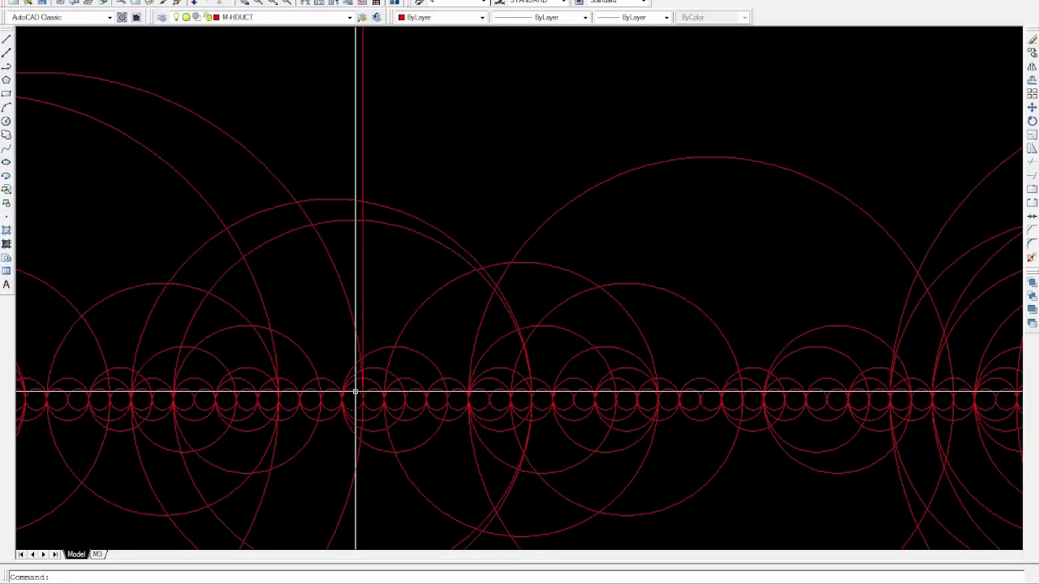
pyautogui.scroll(-1, 360, 398)
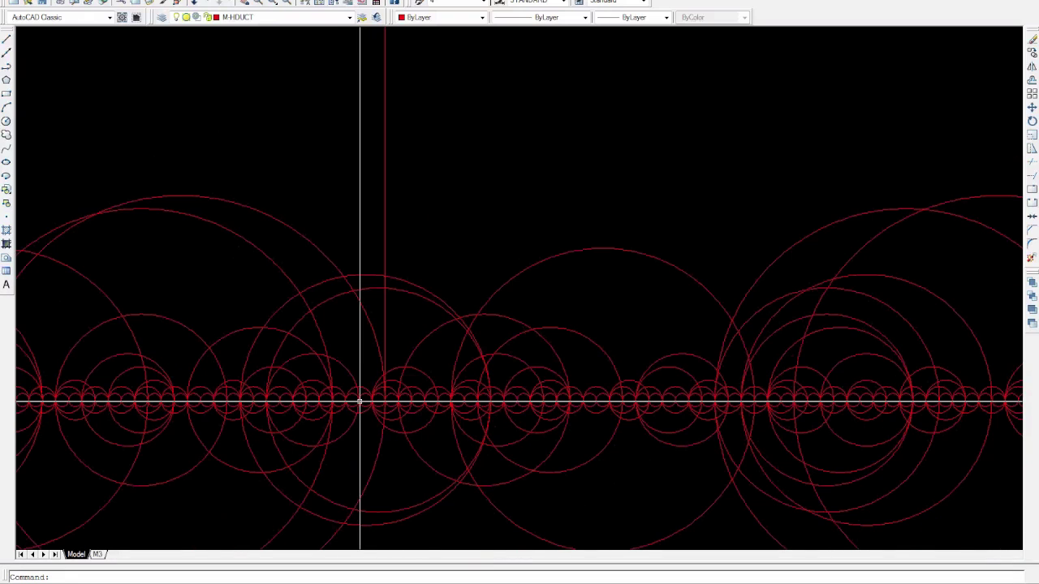
pyautogui.click(384, 186)
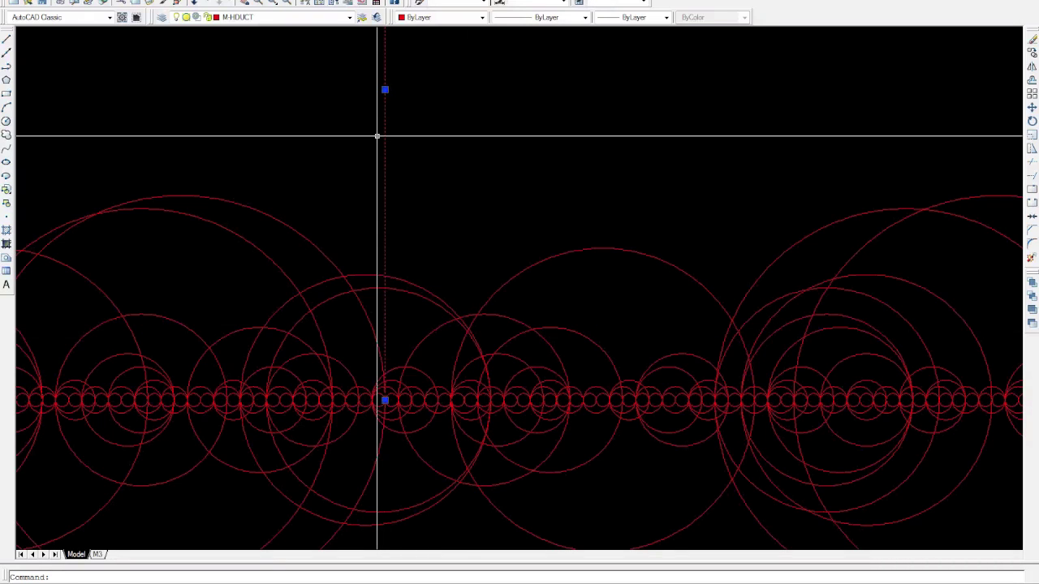
pyautogui.scroll(-2, 603, 343)
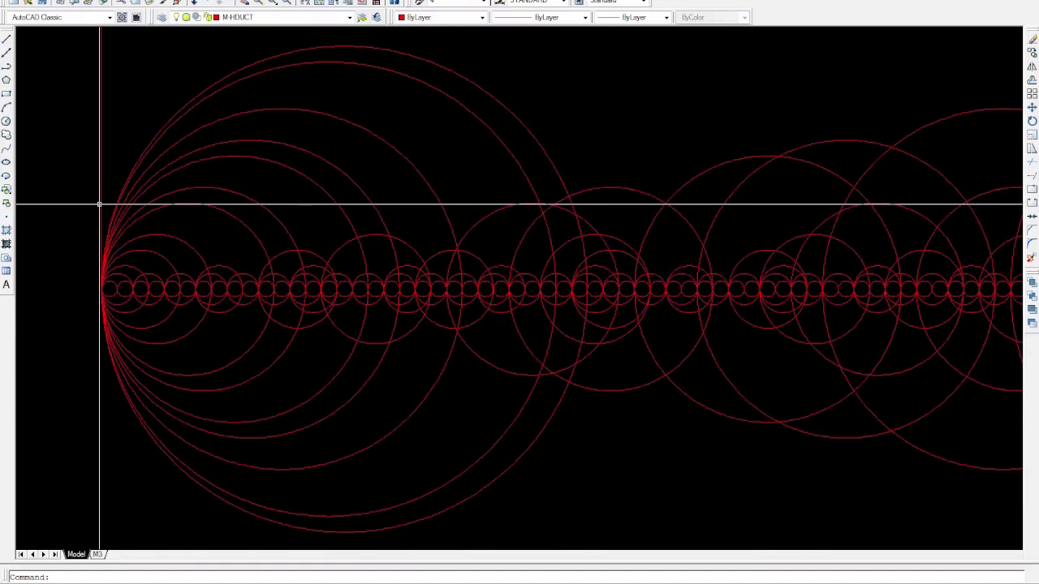
# Select the largest circle (radius 1'-3 1/2") at the start of the number line.
pyautogui.scroll(-1, 99, 205)
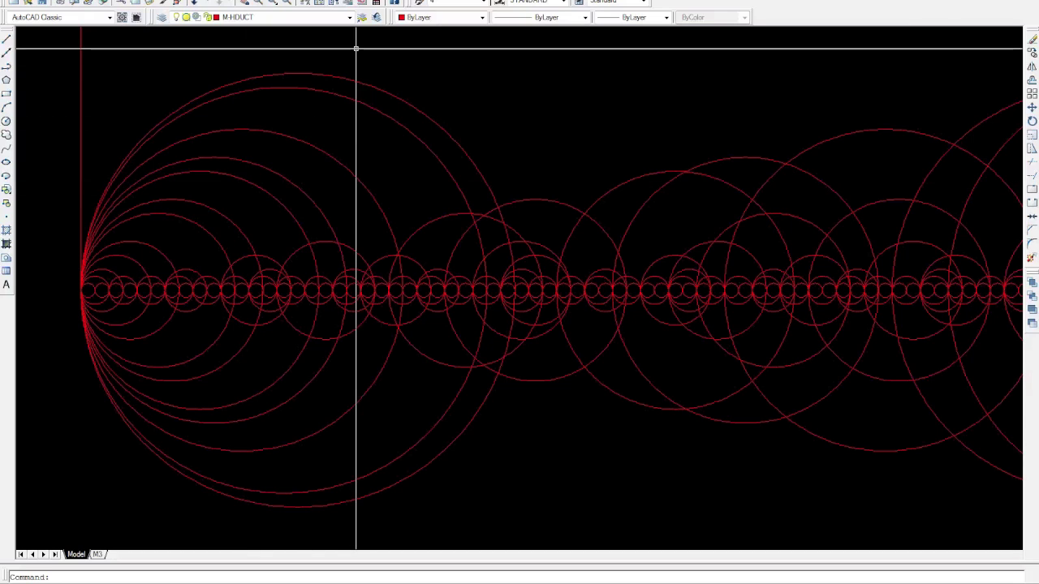
pyautogui.click(322, 73)
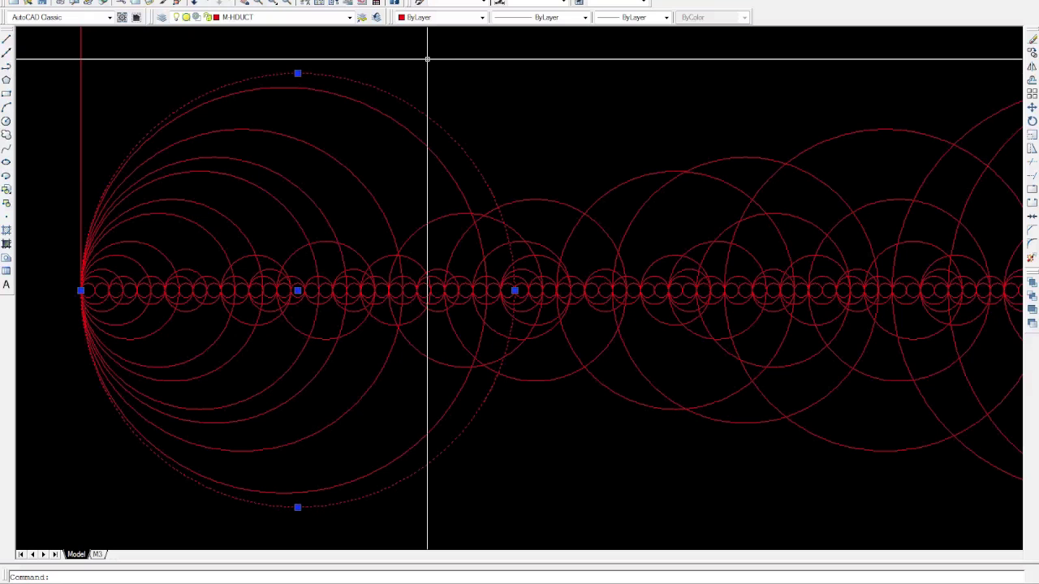
# Compute 31*31 in Windows Calculator to get 961.
pyautogui.press('super')
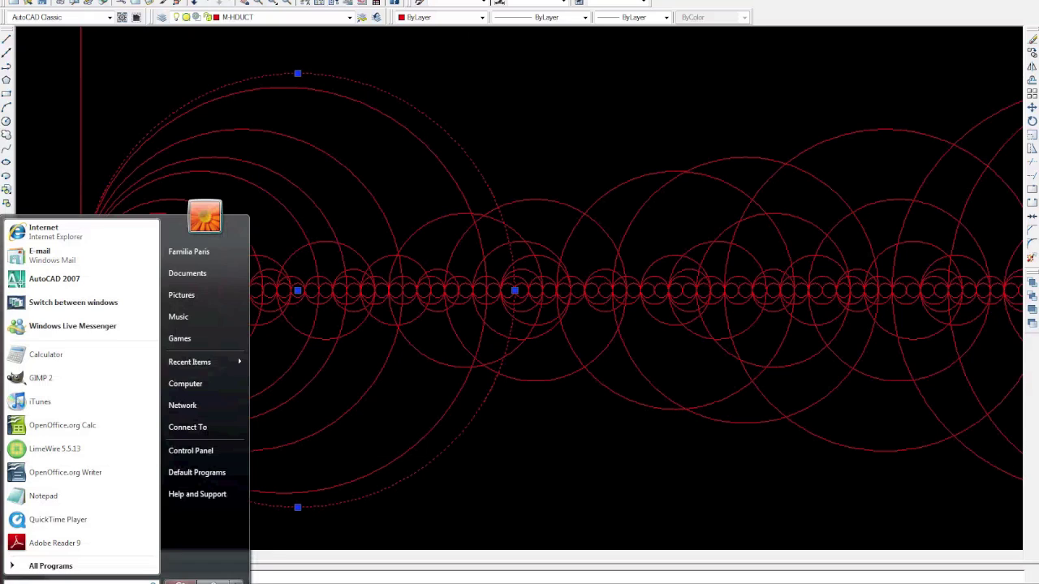
pyautogui.click(46, 354)
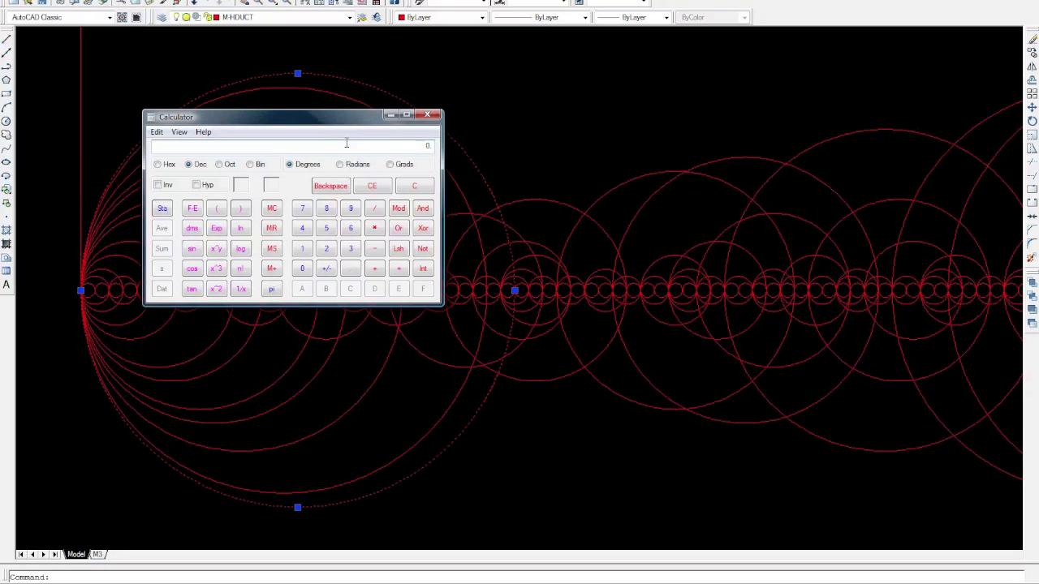
pyautogui.write('31*31=')
# Close Windows Calculator to return to the red sieve drawing.
pyautogui.click(427, 117)
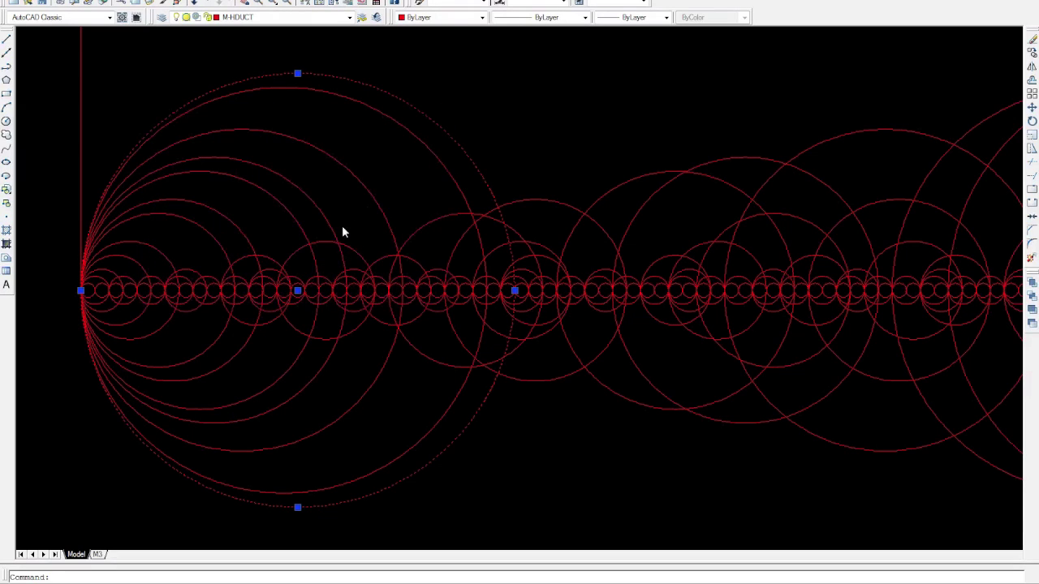